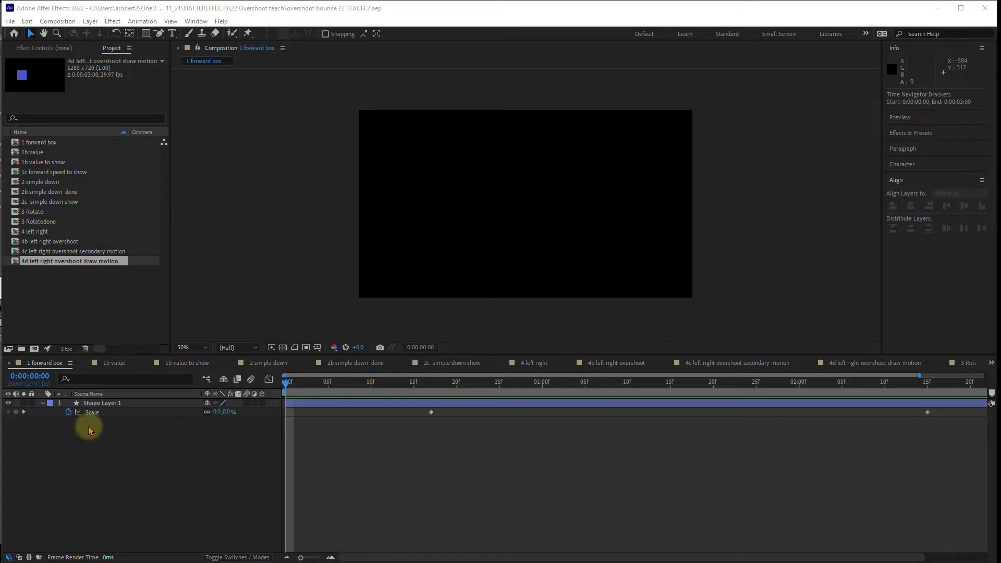
Step: Preview the 1 forward box scale animation and step through its revealed Scale keyframes
{"action": "left_click", "coordinate": [45, 365]}
{"action": "key", "text": "space"}
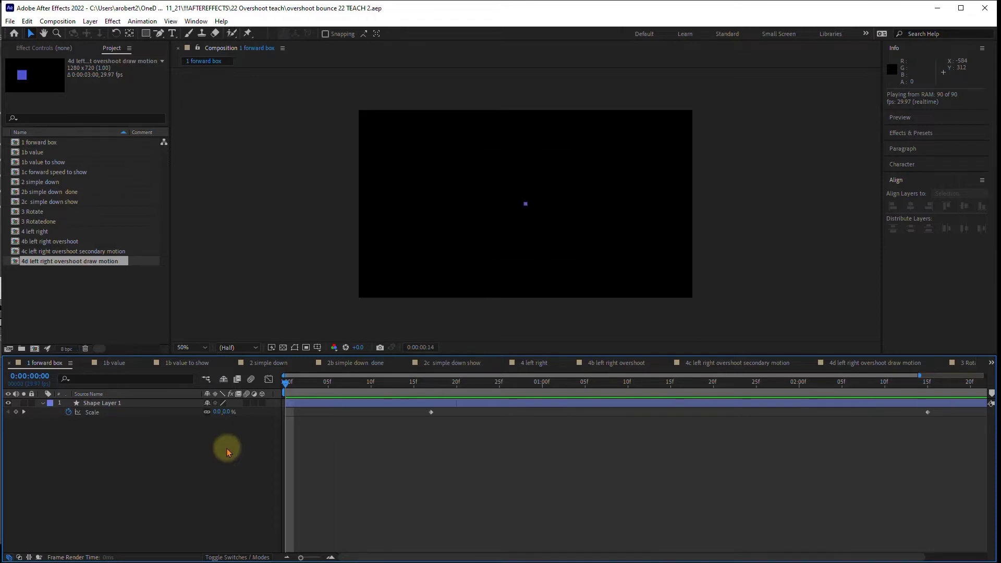
{"action": "key", "text": "ctrl+a"}
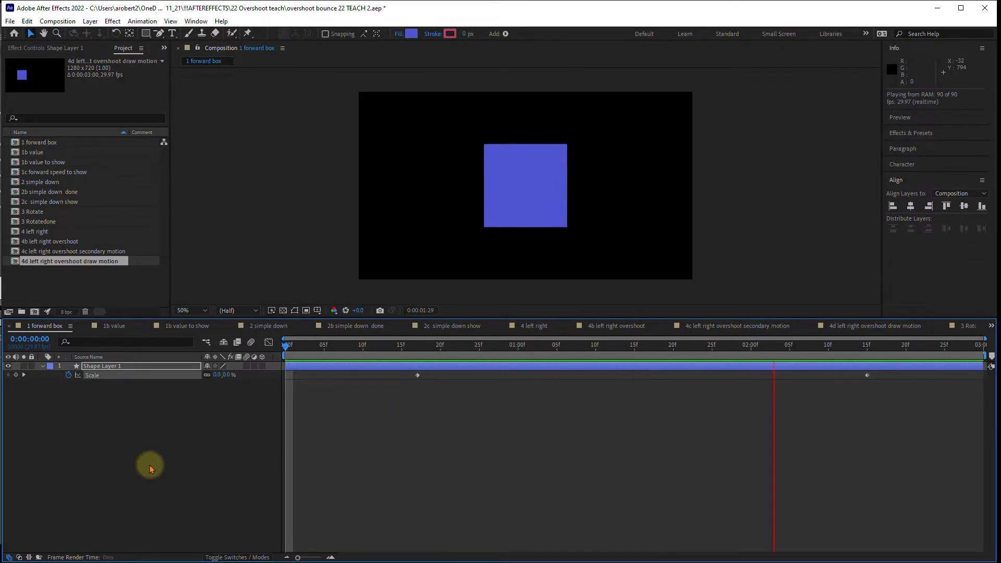
{"action": "key", "text": "s"}
{"action": "left_click", "coordinate": [107, 376]}
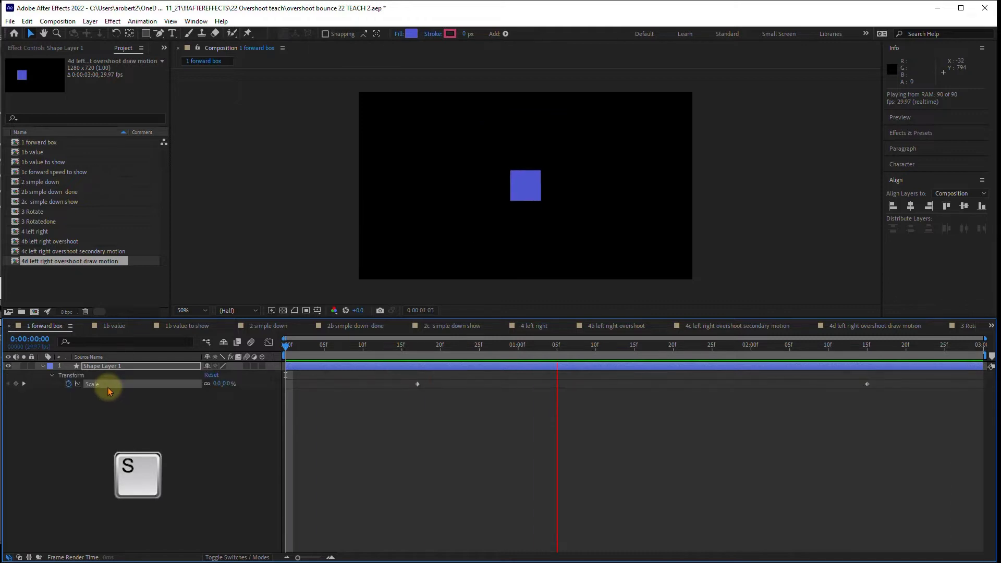
{"action": "key", "text": "space"}
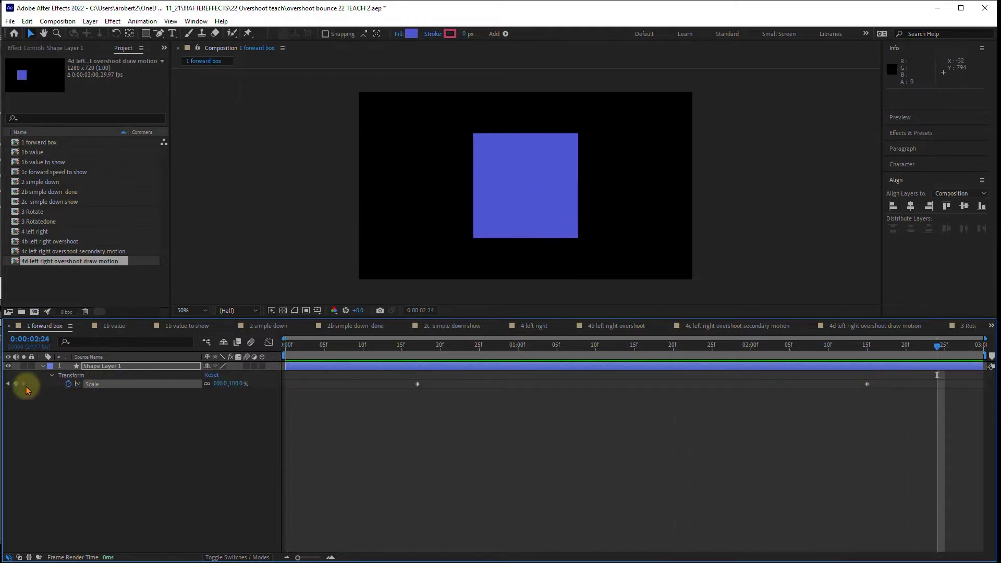
{"action": "left_click", "coordinate": [7, 384]}
{"action": "left_click", "coordinate": [7, 384]}
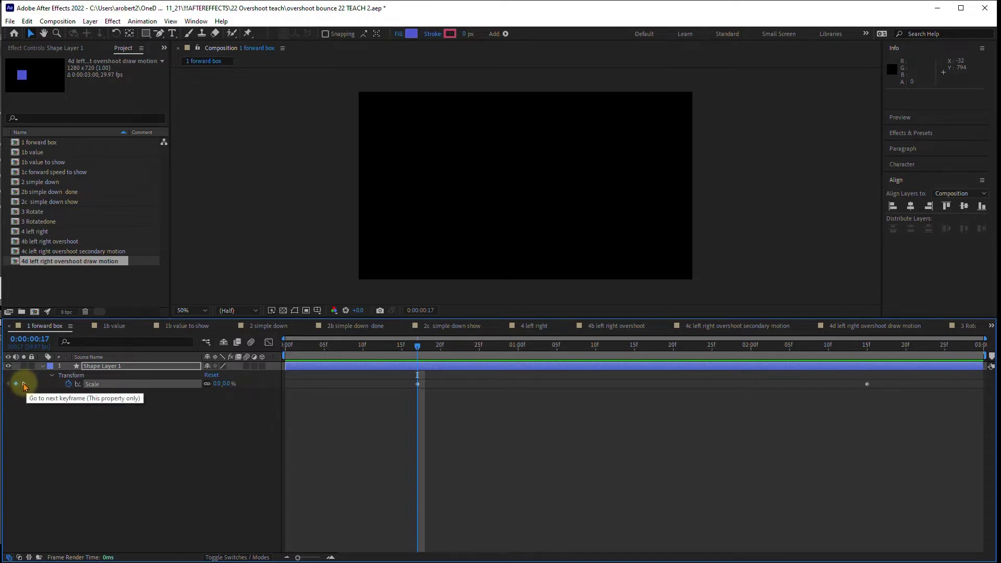
{"action": "left_click", "coordinate": [23, 385]}
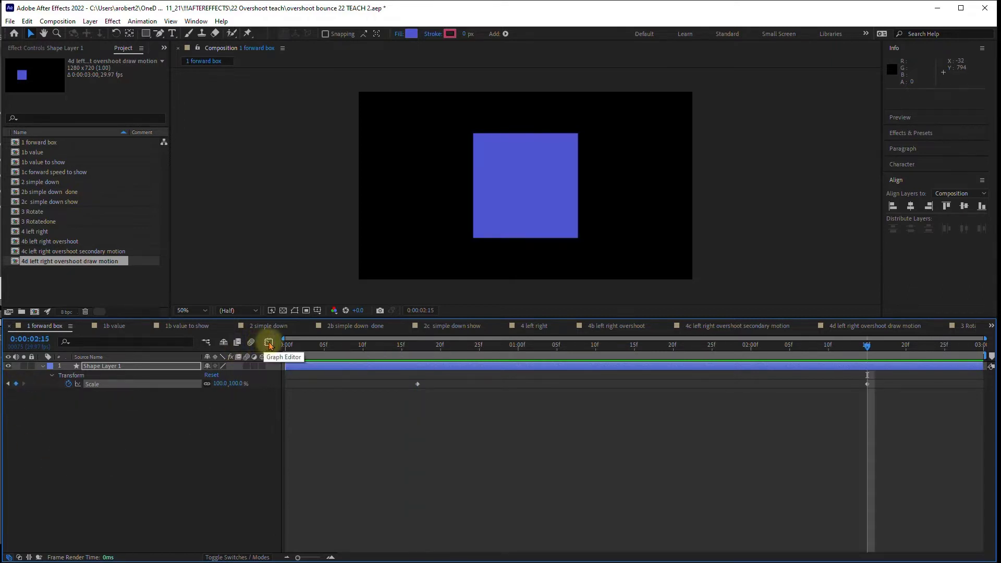
Step: Show the Scale speed graph, zoom it, and auto-fit its height to the 50 %/sec line
{"action": "left_click", "coordinate": [269, 343]}
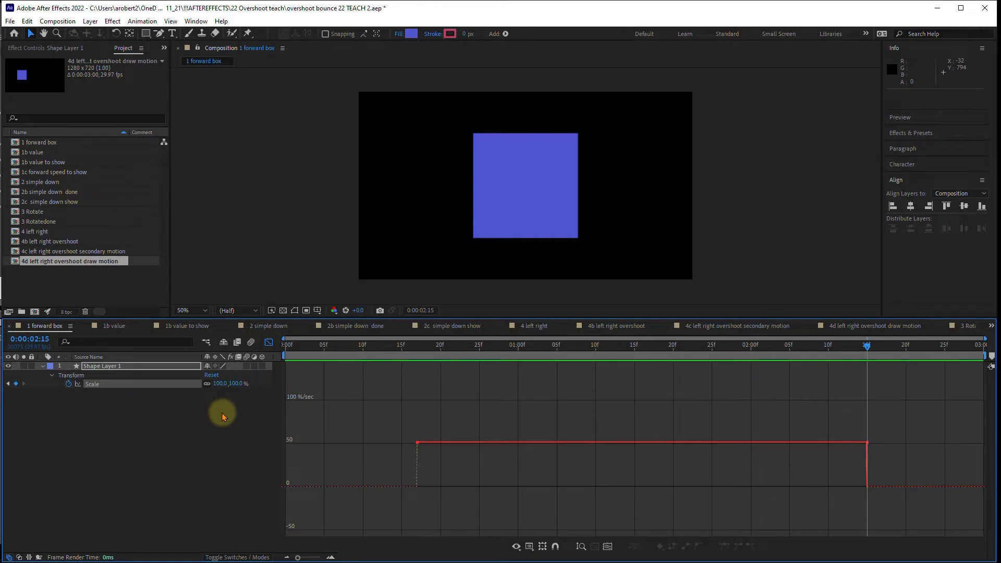
{"action": "key", "text": "space"}
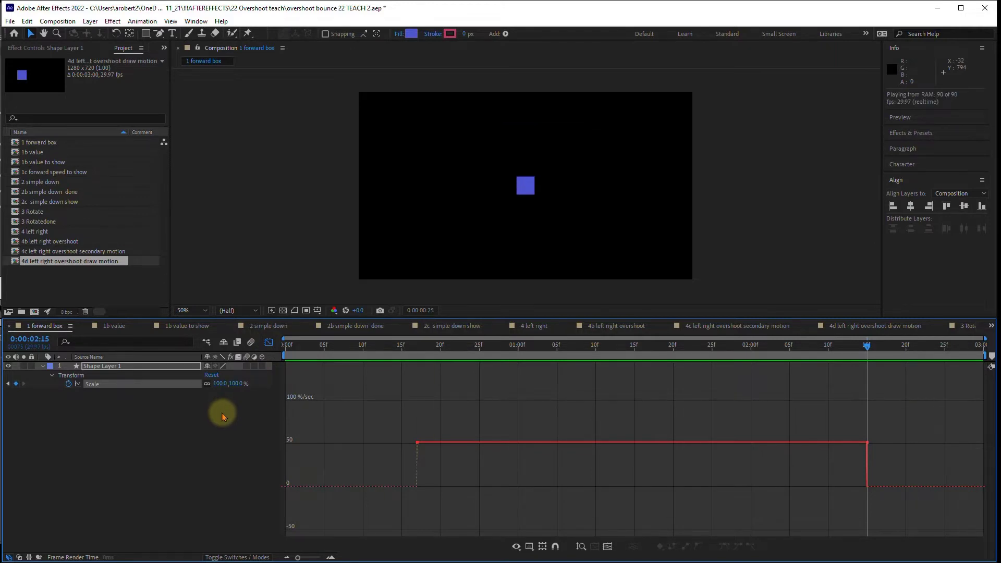
{"action": "key", "text": "s"}
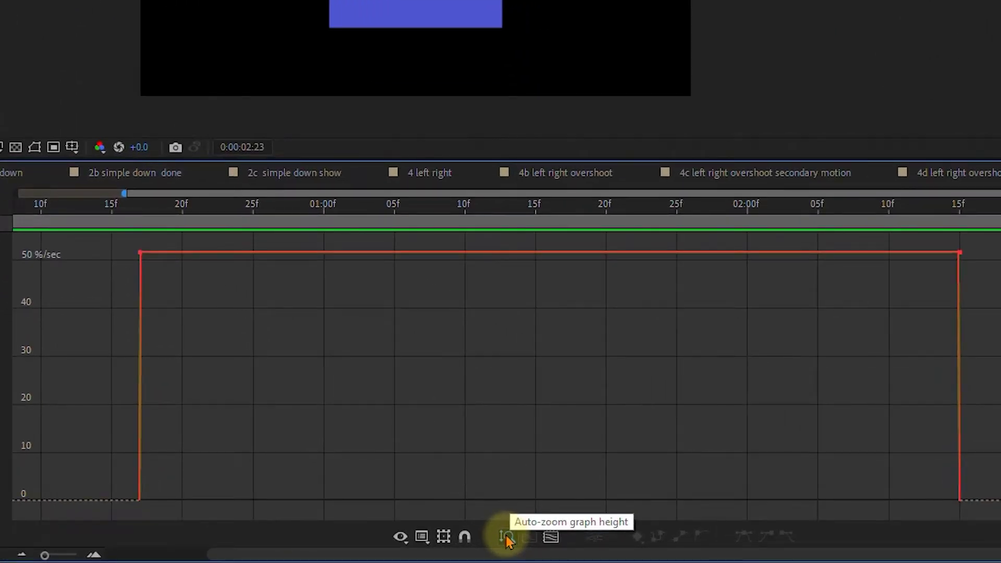
{"action": "left_click", "coordinate": [506, 537]}
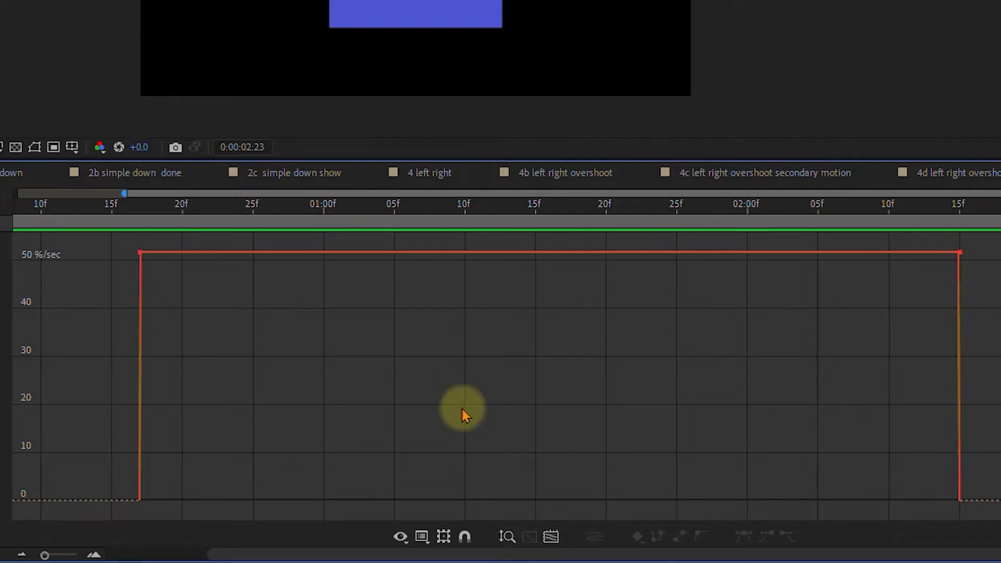
{"action": "scroll", "coordinate": [458, 389], "scroll_direction": "down", "scroll_amount": 4, "text": "ctrl"}
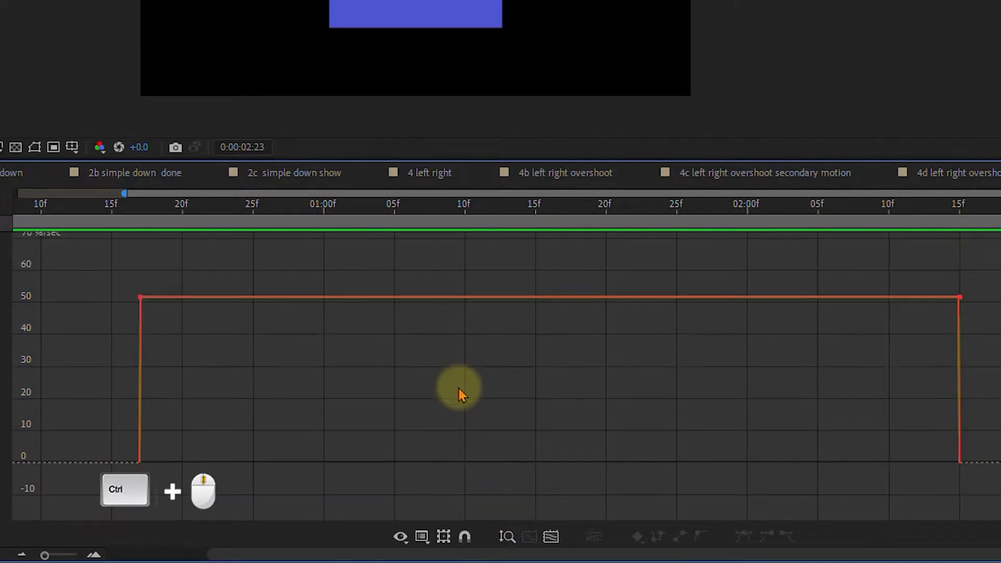
{"action": "scroll", "coordinate": [459, 389], "scroll_direction": "up", "scroll_amount": 5, "text": "ctrl"}
{"action": "scroll", "coordinate": [458, 389], "scroll_direction": "down", "scroll_amount": 5, "text": "ctrl"}
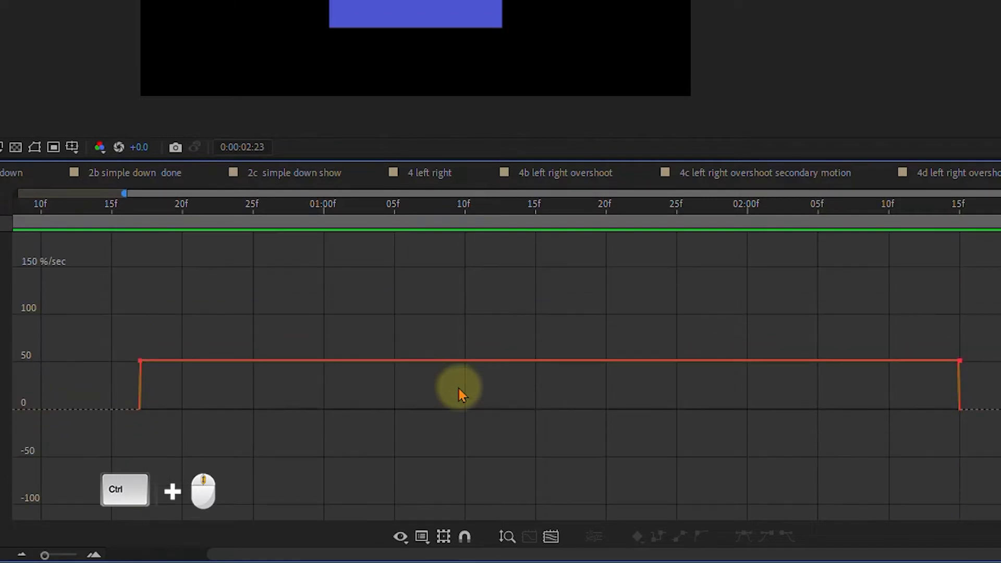
{"action": "scroll", "coordinate": [459, 389], "scroll_direction": "up", "scroll_amount": 2, "text": "ctrl"}
{"action": "scroll", "coordinate": [459, 394], "scroll_direction": "up", "scroll_amount": 5, "text": "alt"}
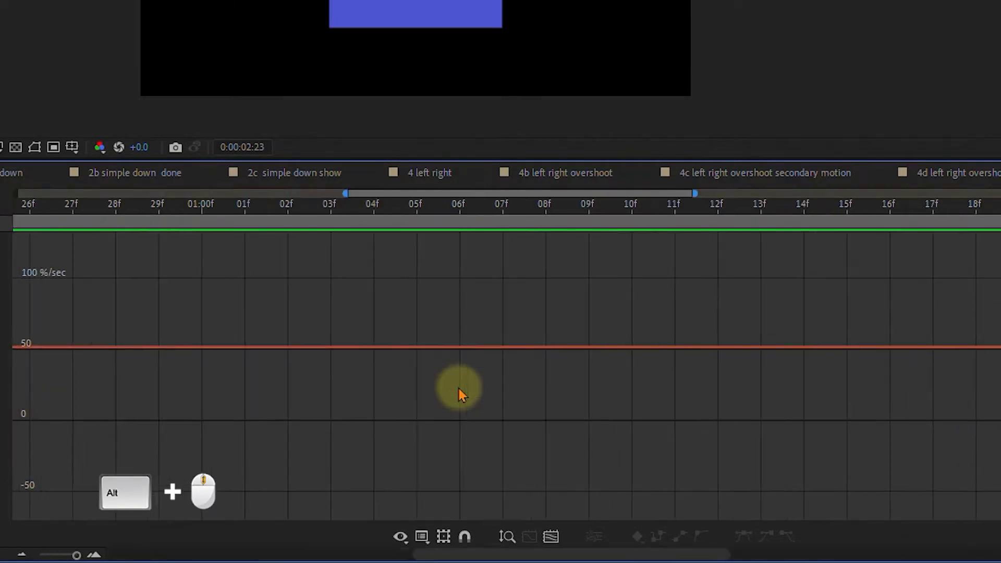
{"action": "scroll", "coordinate": [459, 394], "scroll_direction": "down", "scroll_amount": 5, "text": "alt"}
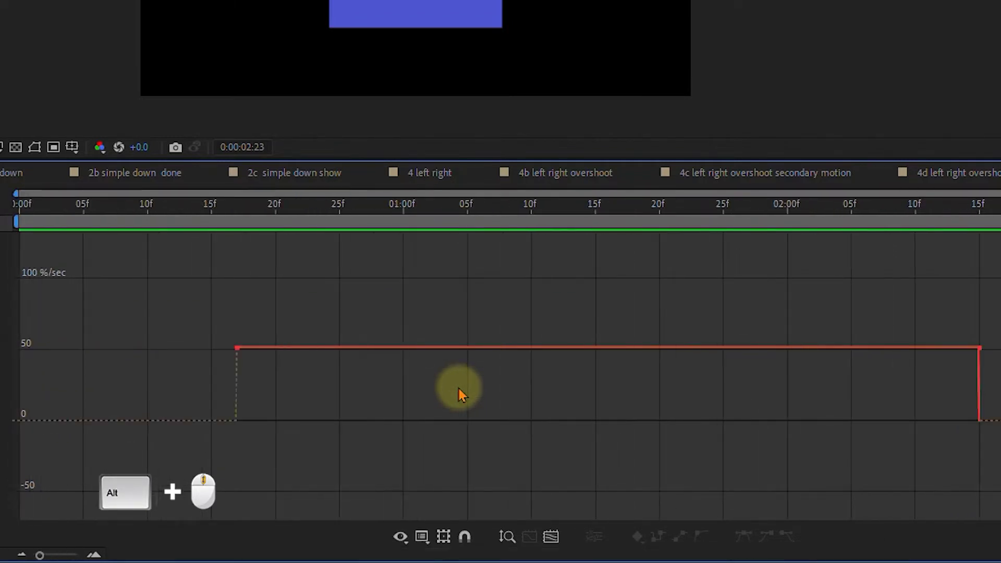
{"action": "left_click", "coordinate": [507, 537]}
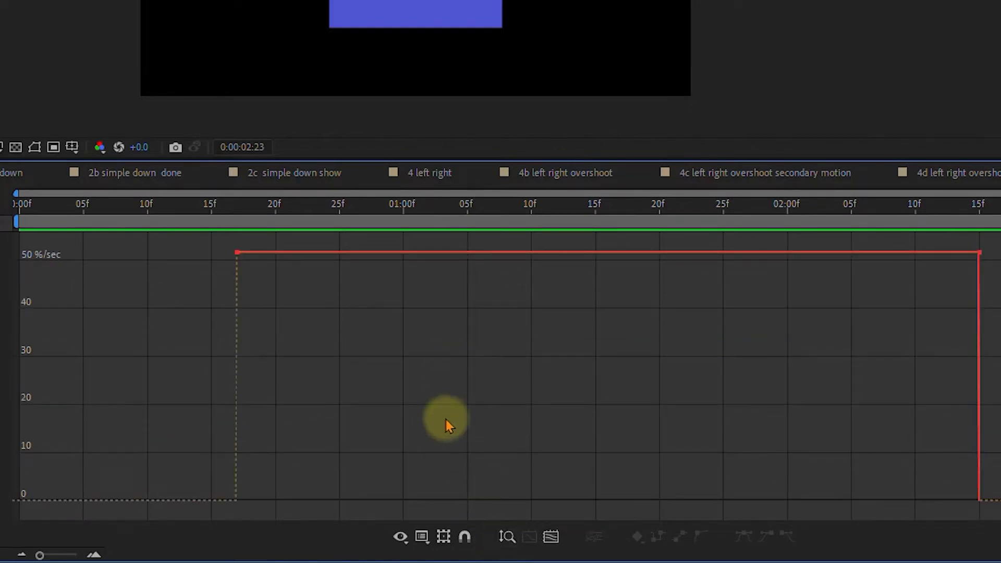
{"action": "scroll", "coordinate": [440, 422], "scroll_direction": "down", "scroll_amount": 2}
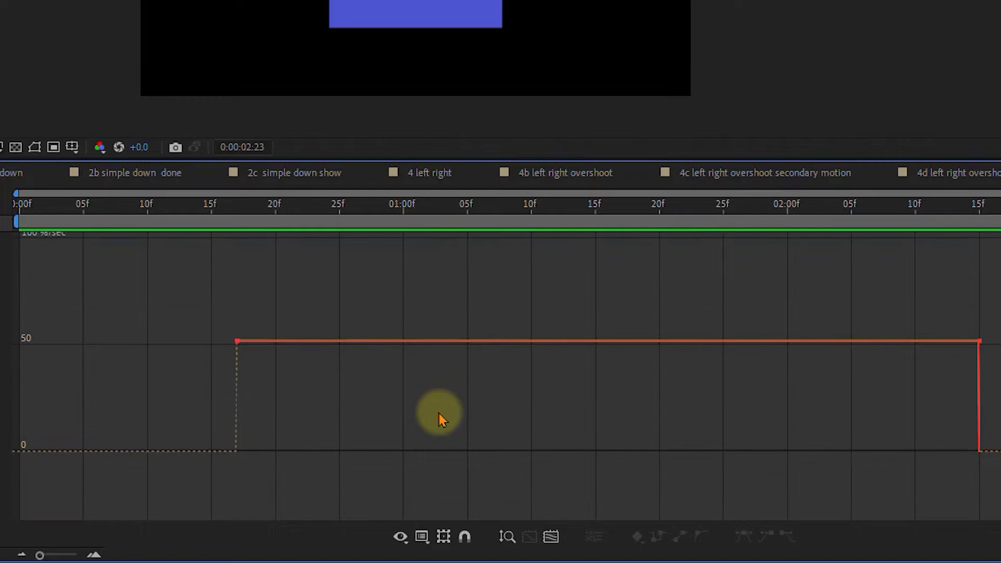
{"action": "scroll", "coordinate": [439, 414], "scroll_direction": "down", "scroll_amount": 2}
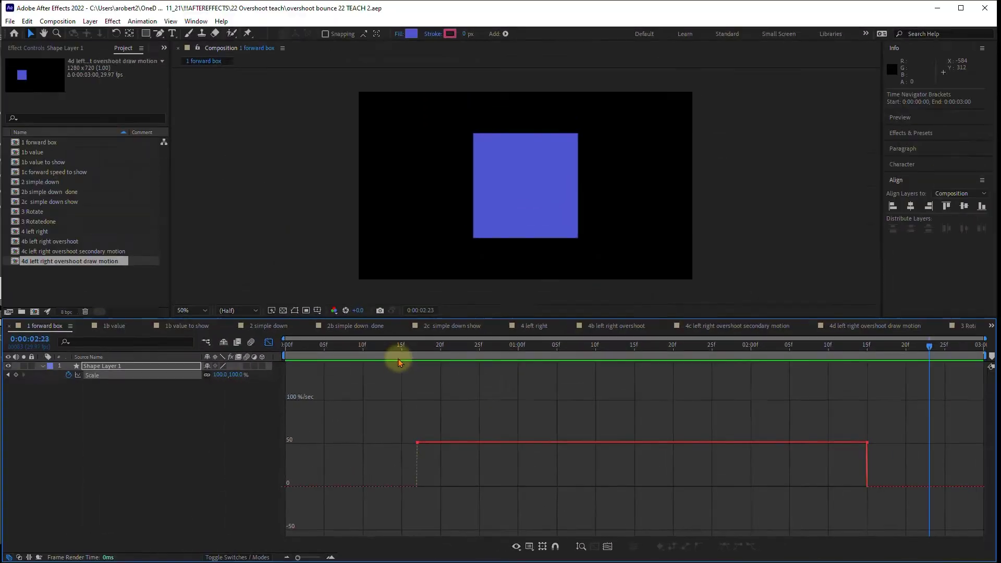
Step: Scrub to 1 second, preview the 1b value composition's graph, then move to 1b value to show
{"action": "left_click_drag", "start_coordinate": [399, 347], "coordinate": [363, 383]}
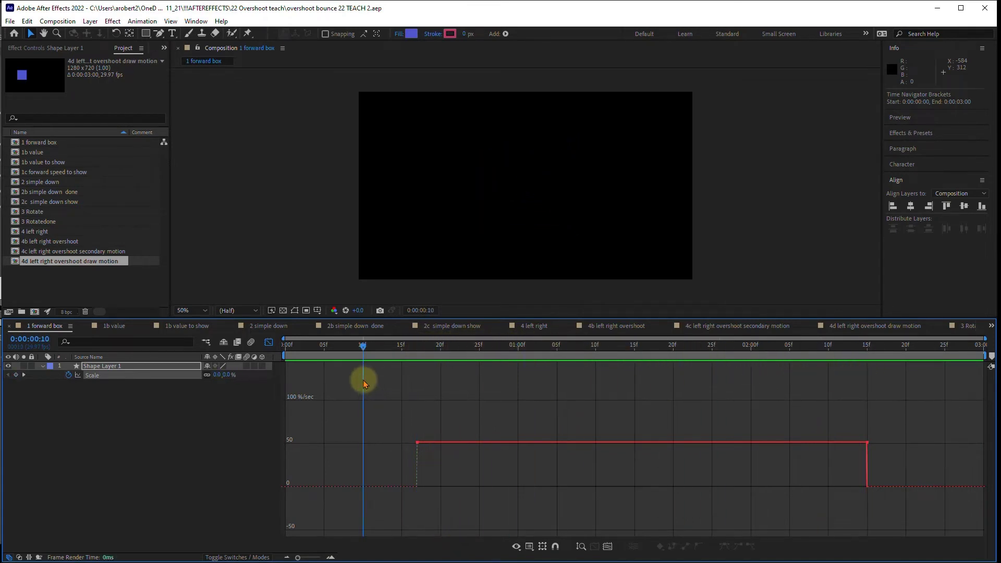
{"action": "key", "text": "shift+period"}
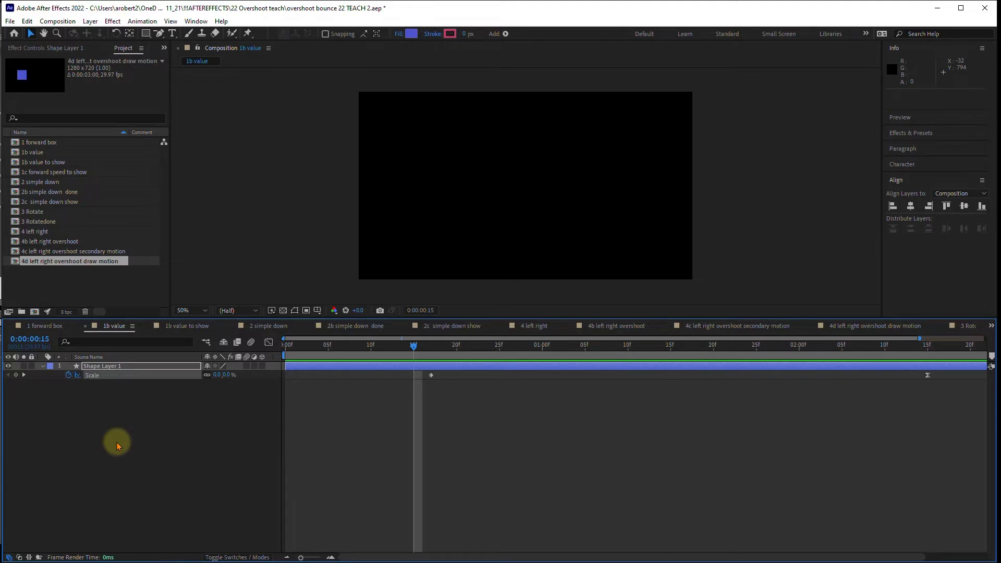
{"action": "key", "text": "space"}
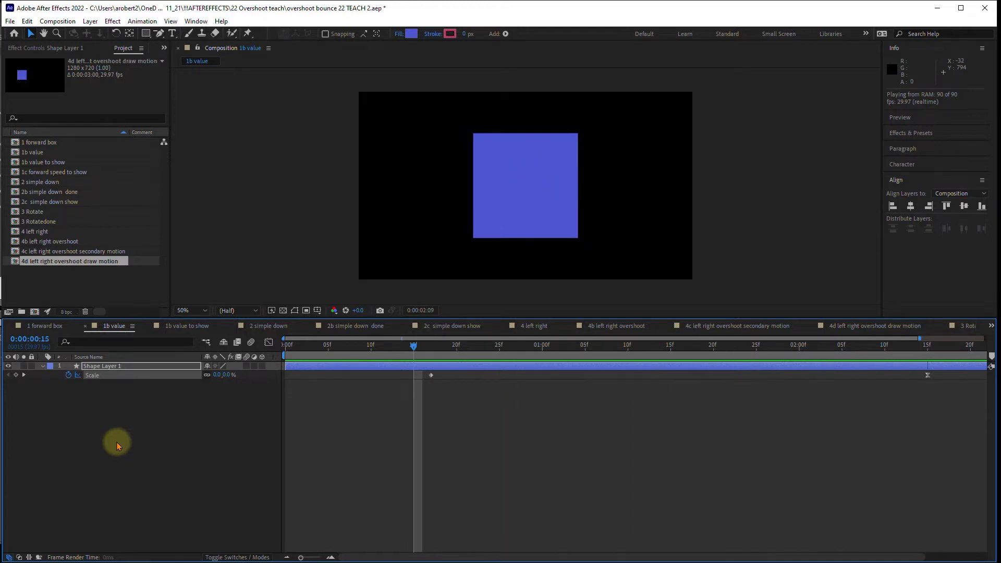
{"action": "left_click", "coordinate": [268, 342]}
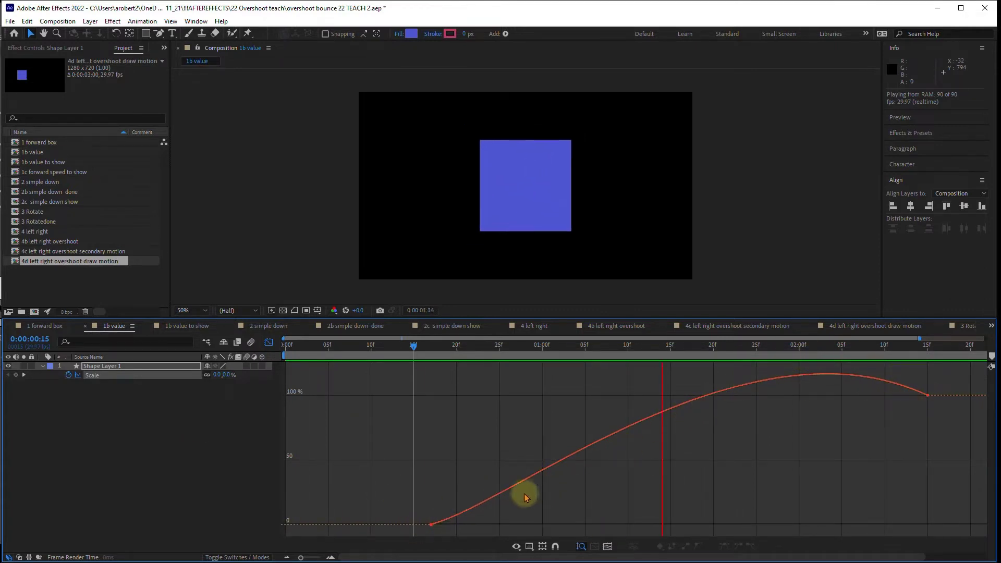
{"action": "left_click", "coordinate": [186, 326]}
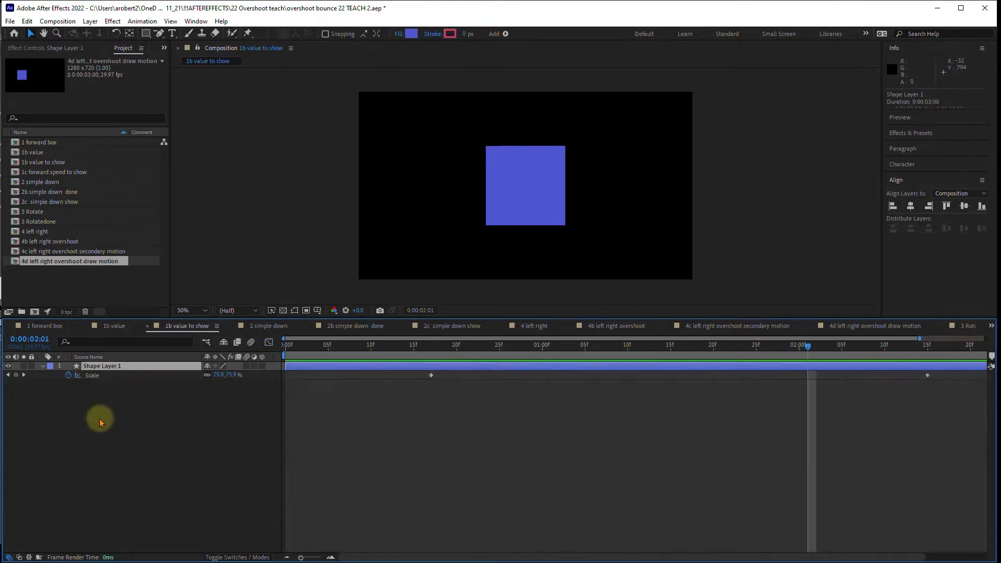
Step: Display Shape Layer 1's Scale keyframes as a speed graph, keeping Edit Speed Graph on
{"action": "left_click", "coordinate": [88, 376]}
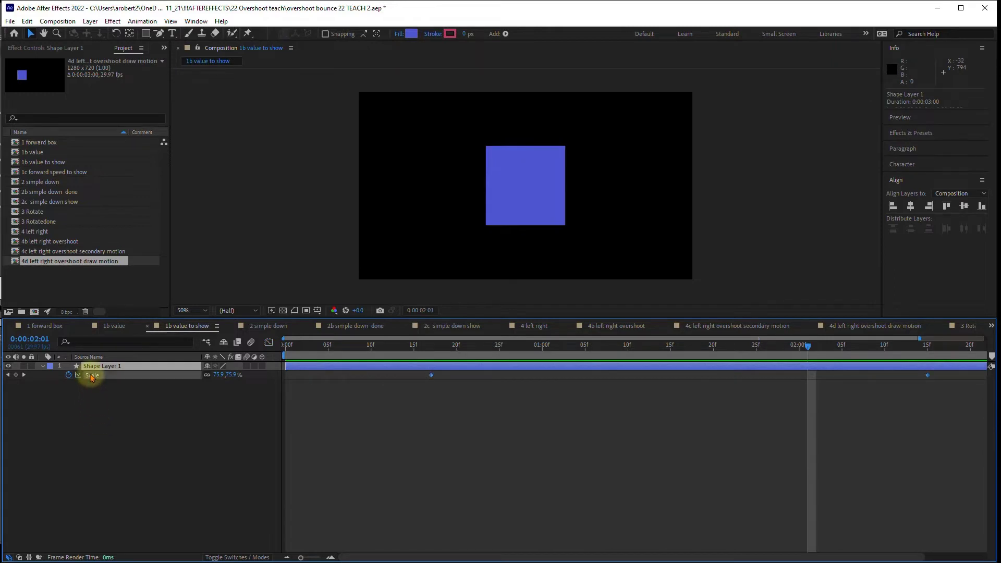
{"action": "left_click", "coordinate": [269, 342]}
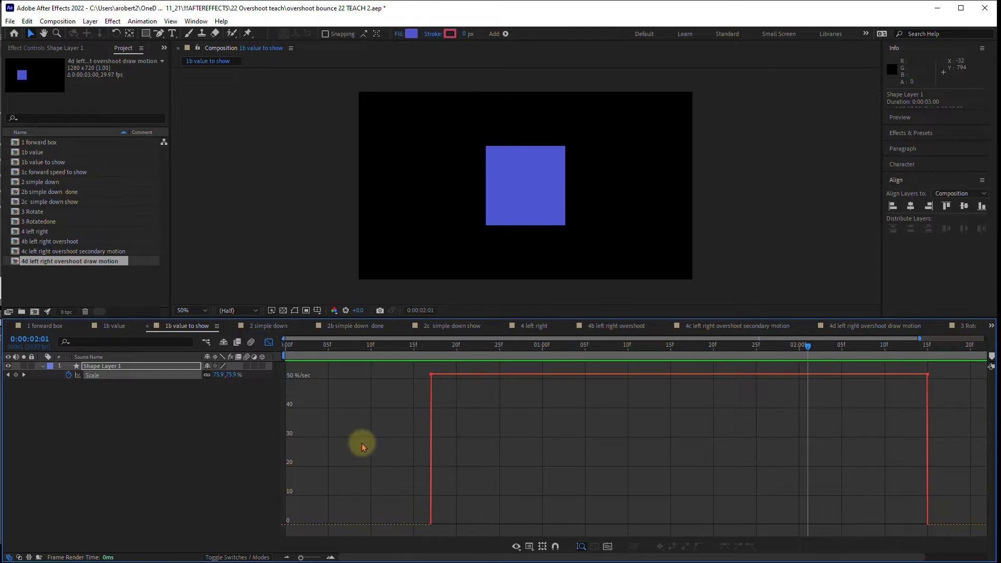
{"action": "right_click", "coordinate": [379, 421]}
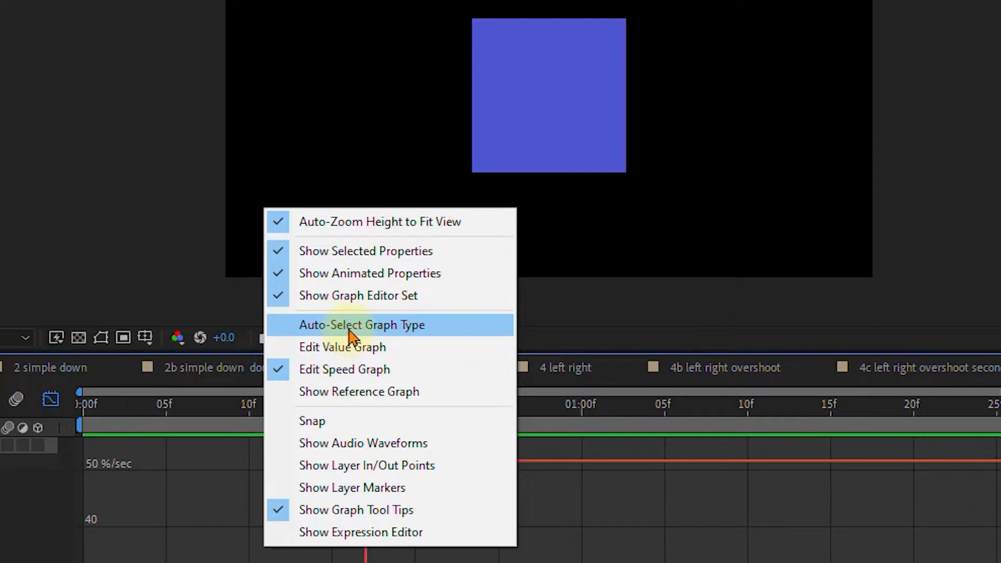
{"action": "left_click", "coordinate": [344, 370]}
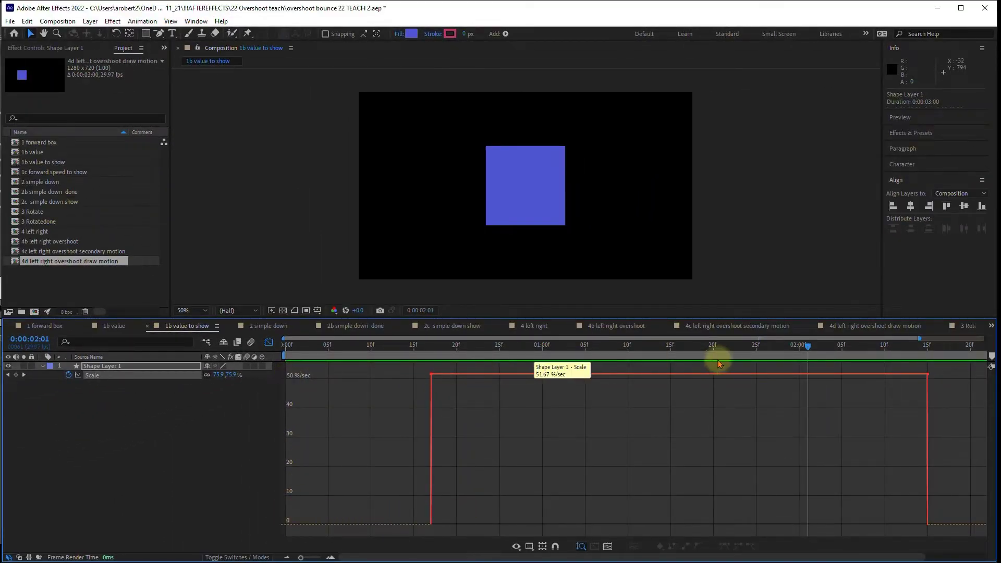
{"action": "right_click", "coordinate": [360, 410]}
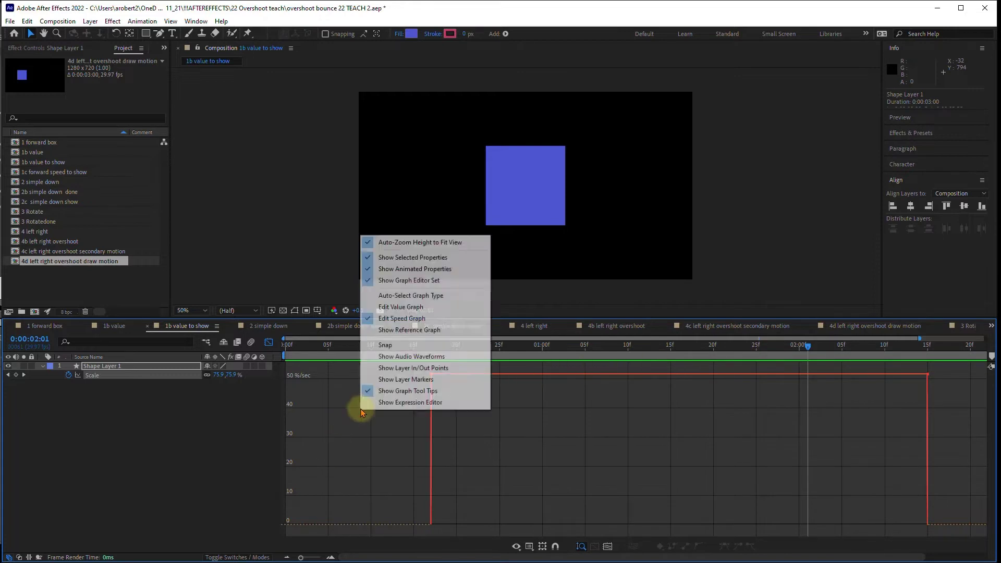
Step: Switch the graph to Scale values and scrub through the linear 0–100% rise
{"action": "left_click", "coordinate": [391, 311]}
{"action": "left_click_drag", "start_coordinate": [417, 344], "coordinate": [364, 370]}
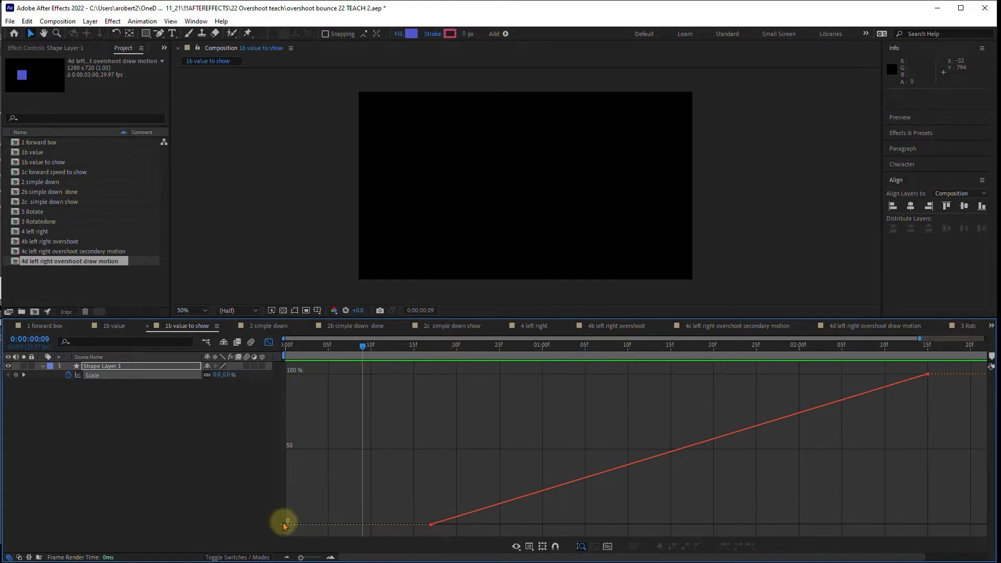
{"action": "mouse_move", "coordinate": [284, 525]}
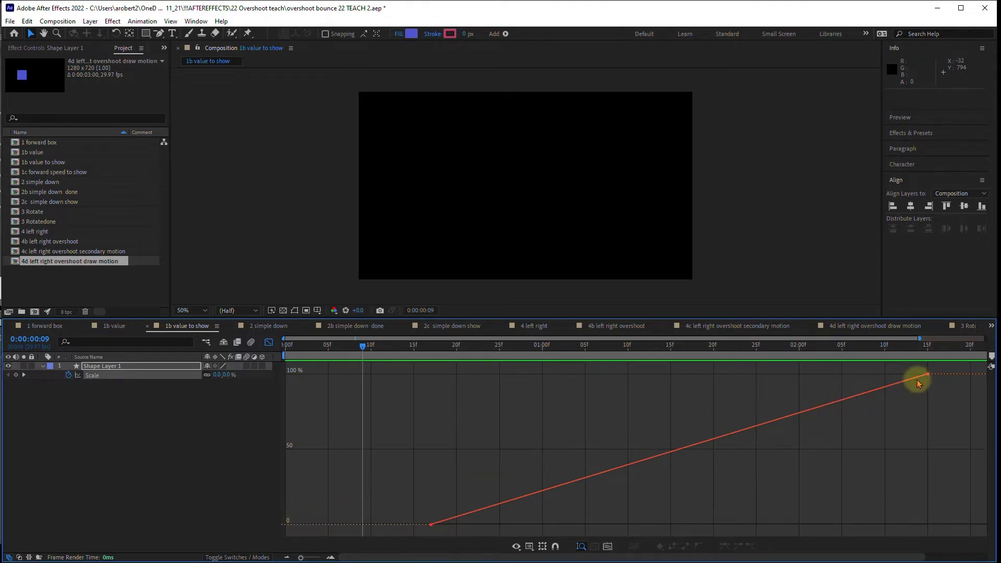
{"action": "mouse_move", "coordinate": [929, 375]}
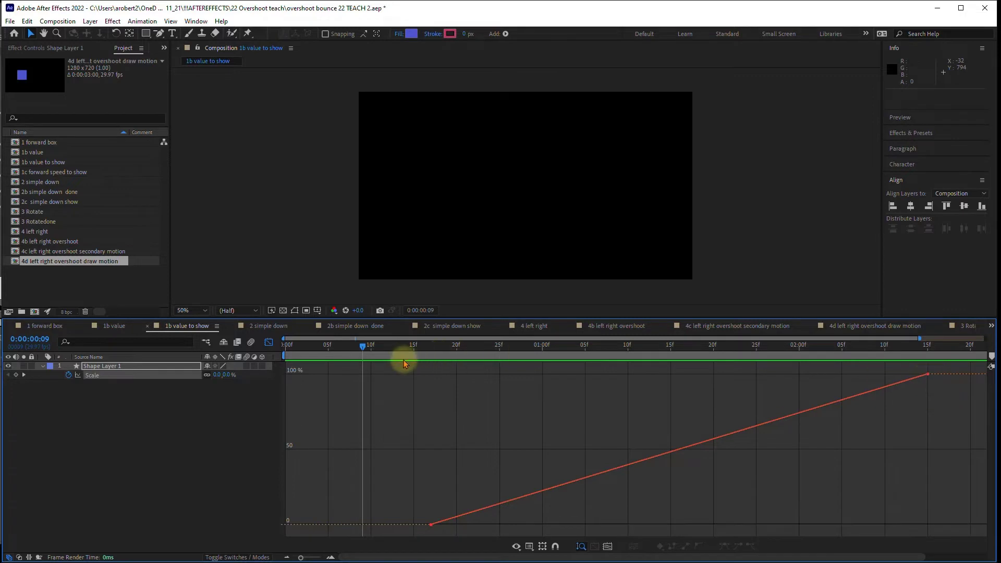
{"action": "left_click_drag", "start_coordinate": [391, 349], "coordinate": [356, 386]}
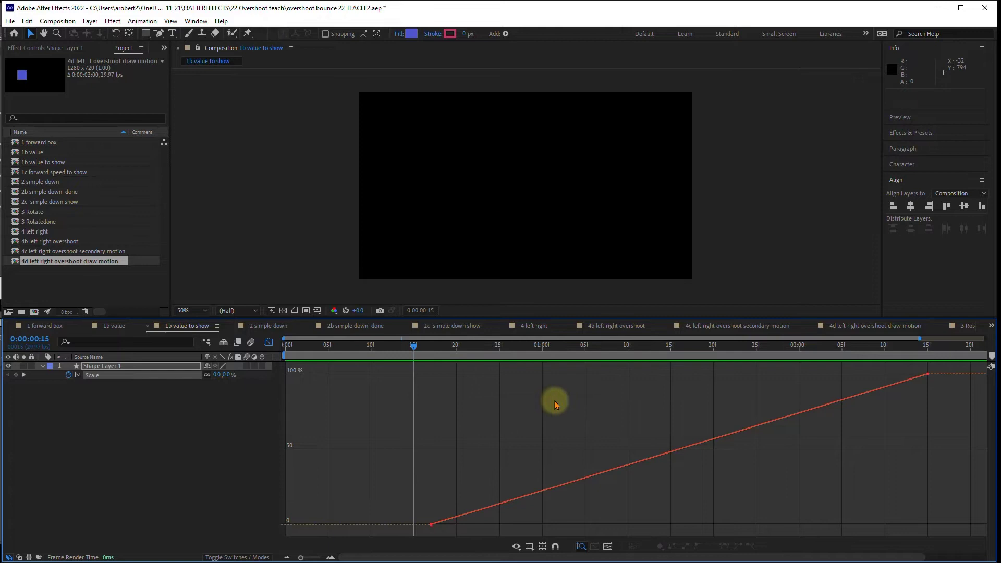
Step: Zoom the graph out and make the last Scale keyframe Bezier, pulling the curve above 100%
{"action": "left_click", "coordinate": [580, 546]}
{"action": "scroll", "coordinate": [526, 485], "scroll_direction": "down", "scroll_amount": 2}
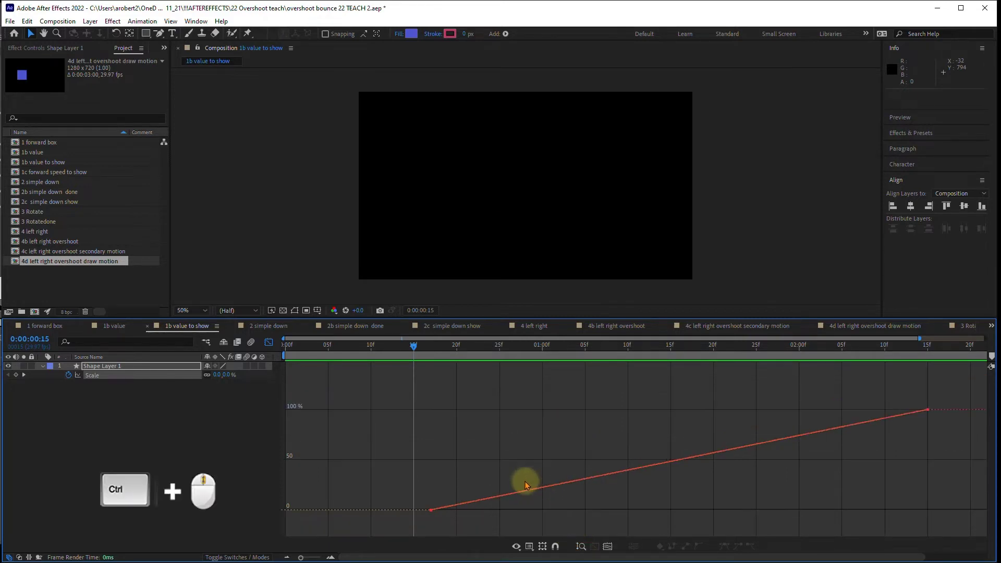
{"action": "scroll", "coordinate": [526, 485], "scroll_direction": "down", "scroll_amount": 1}
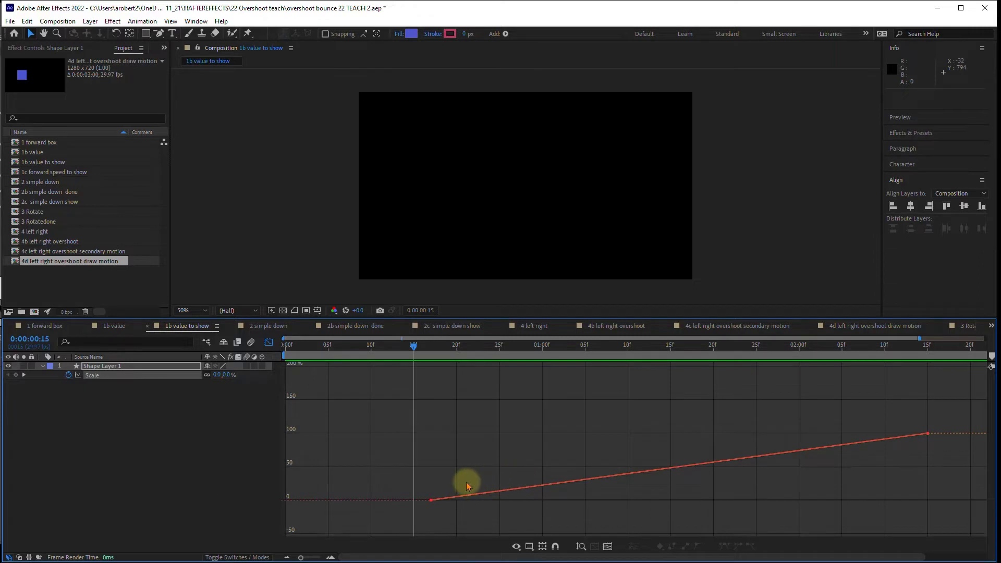
{"action": "left_click_drag", "start_coordinate": [890, 353], "coordinate": [928, 340]}
{"action": "mouse_move", "coordinate": [927, 436]}
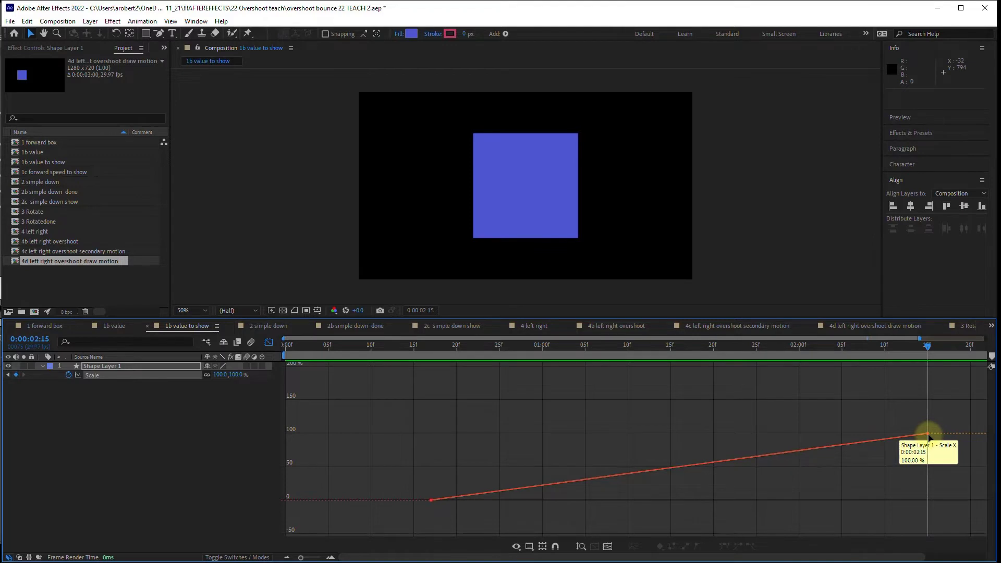
{"action": "left_click", "coordinate": [928, 434]}
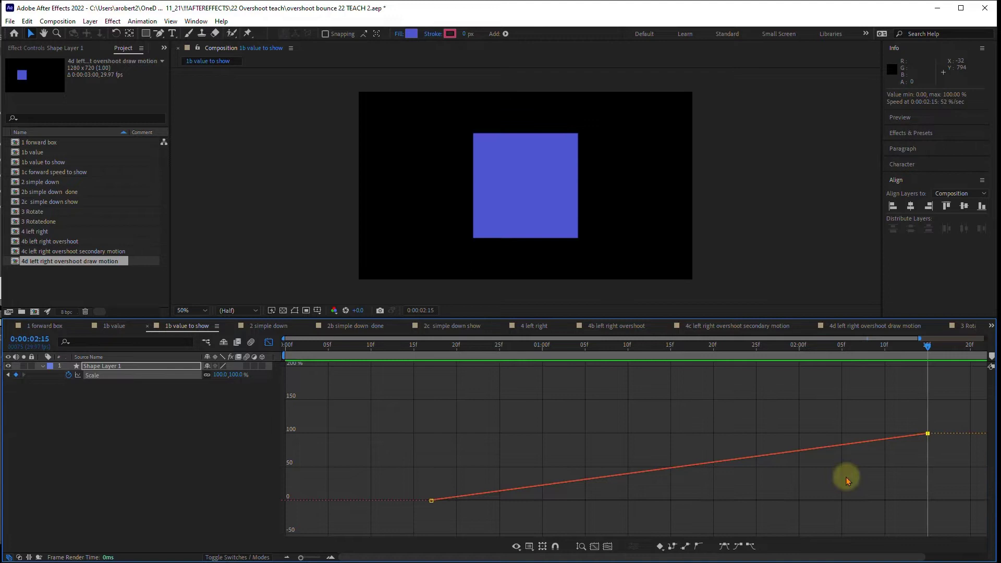
{"action": "left_click", "coordinate": [698, 546]}
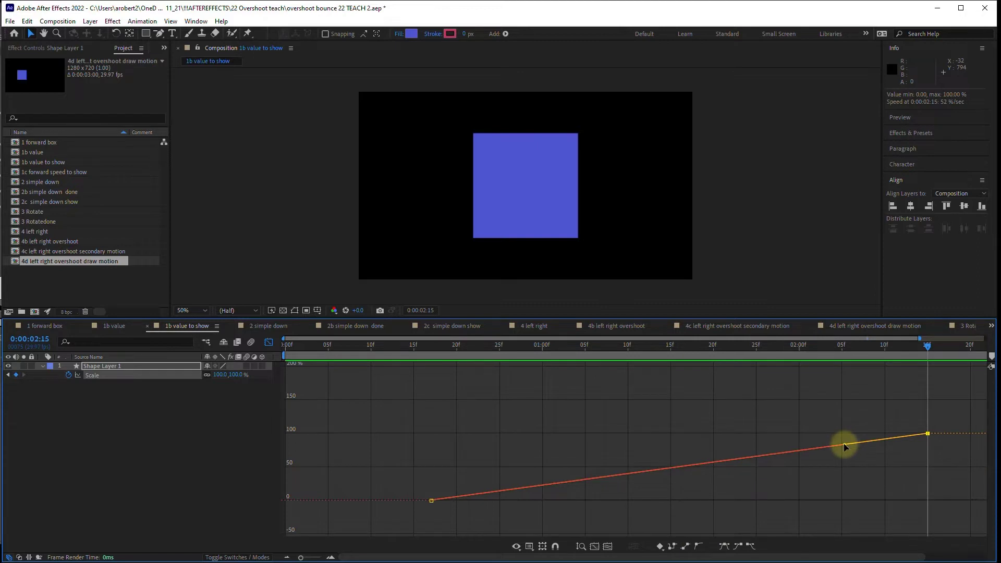
{"action": "left_click_drag", "start_coordinate": [845, 445], "coordinate": [913, 375]}
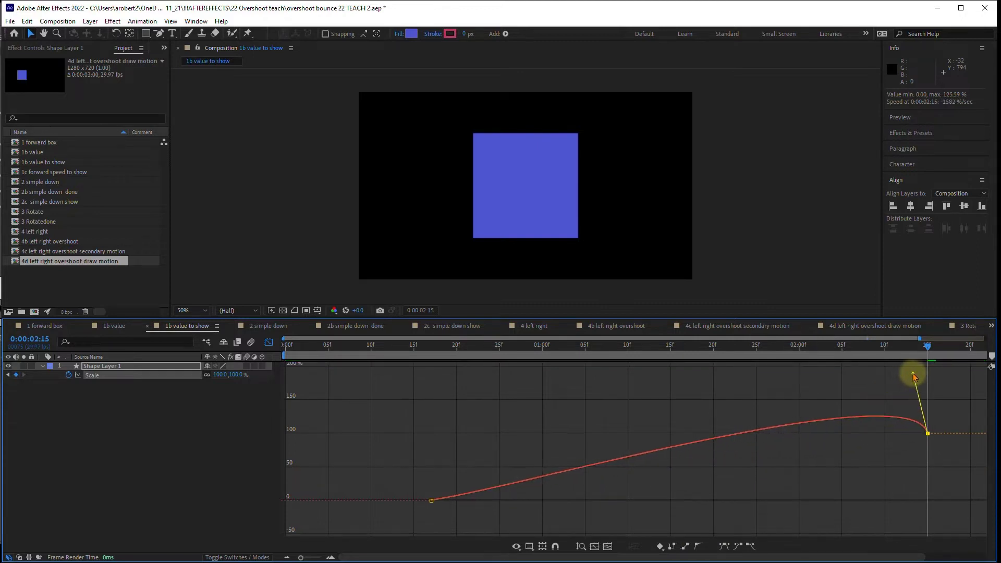
Step: Preview and reshape the scale overshoot so it peaks near 140% earlier before settling
{"action": "left_click", "coordinate": [378, 346]}
{"action": "key", "text": "space"}
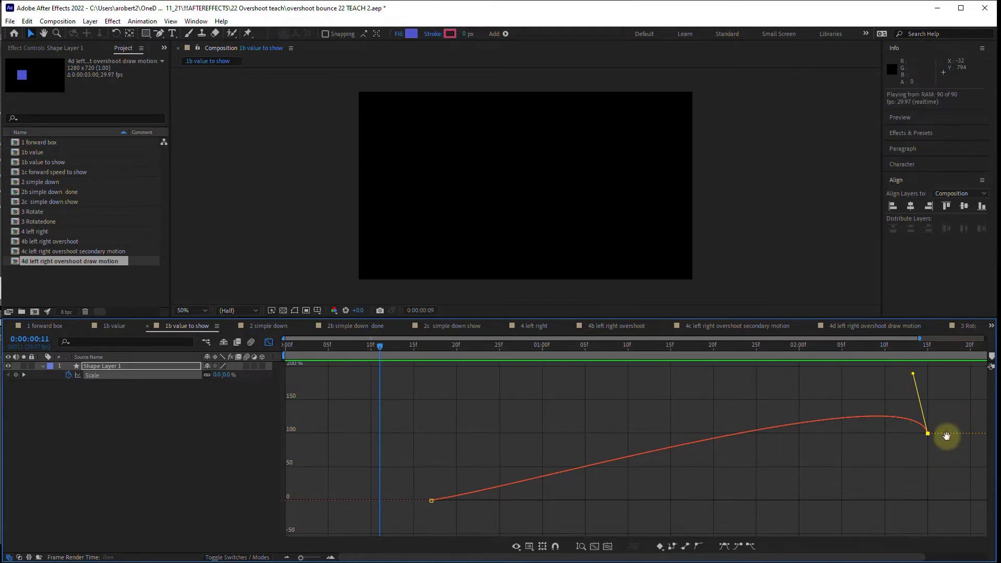
{"action": "key", "text": "space"}
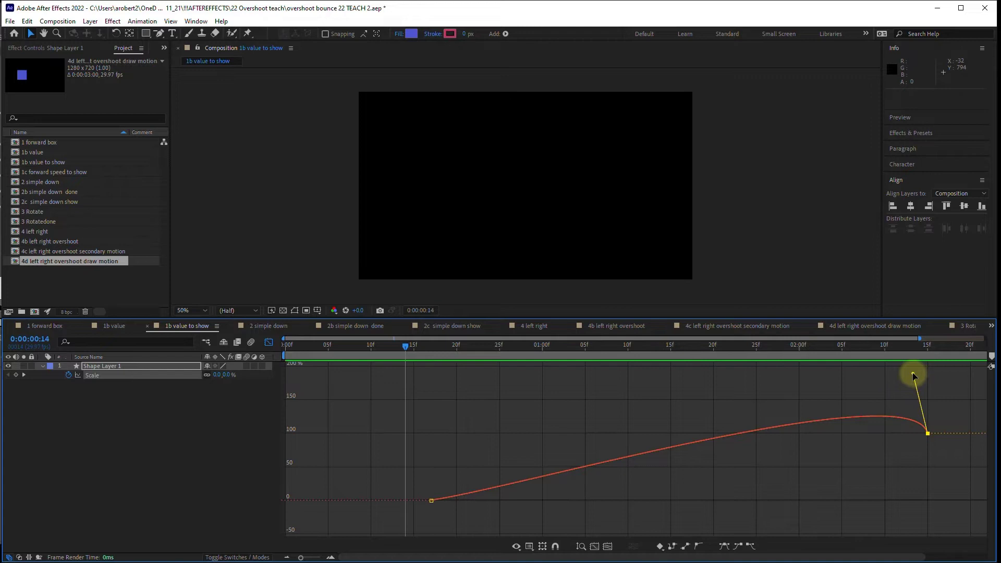
{"action": "key", "text": "space"}
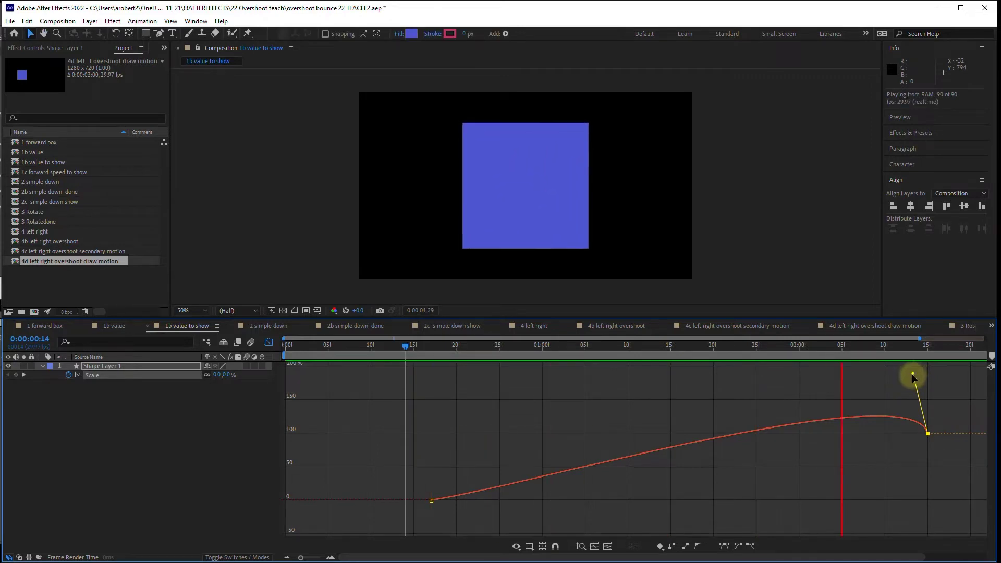
{"action": "left_click_drag", "start_coordinate": [912, 376], "coordinate": [873, 373]}
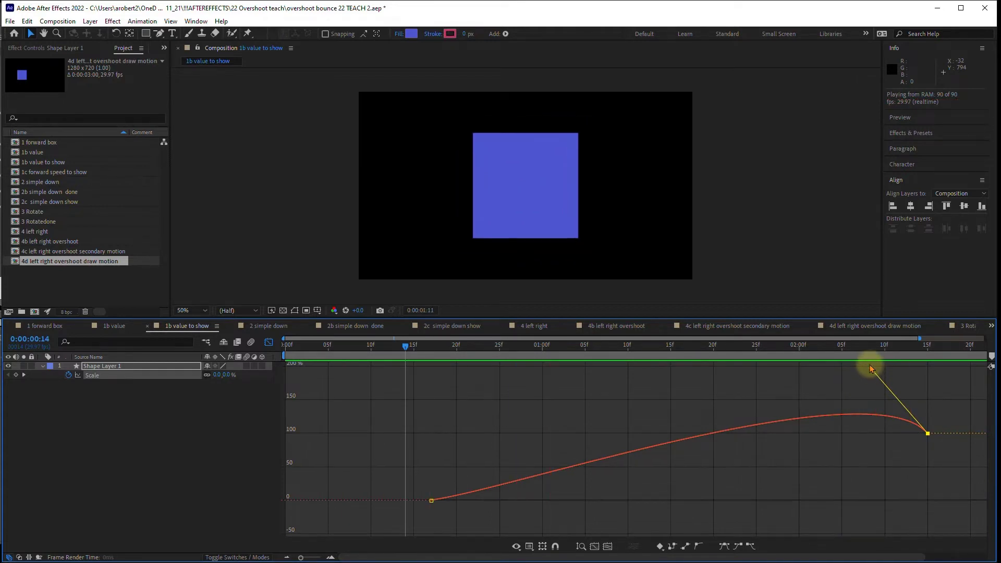
{"action": "left_click_drag", "start_coordinate": [870, 368], "coordinate": [792, 368]}
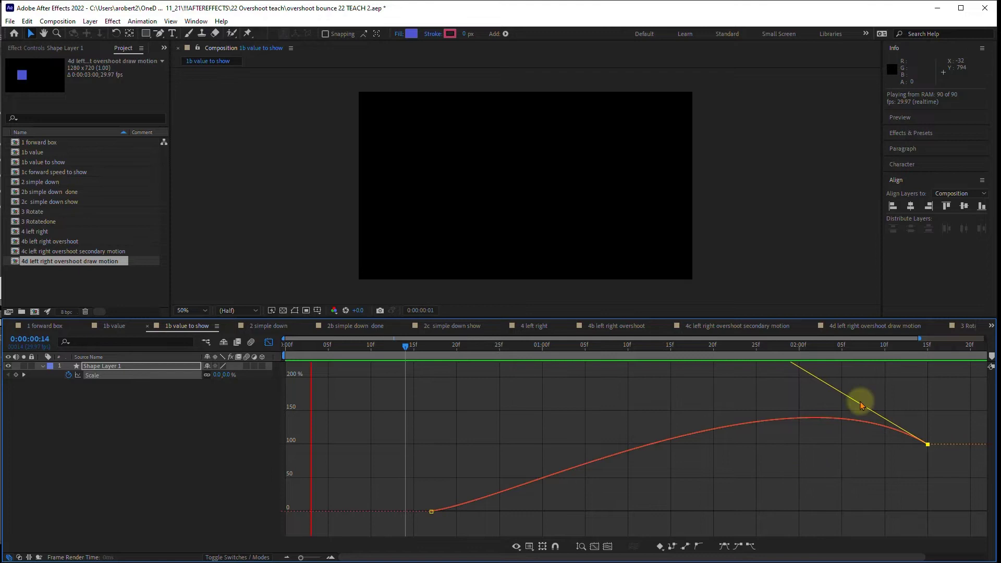
{"action": "key", "text": "space"}
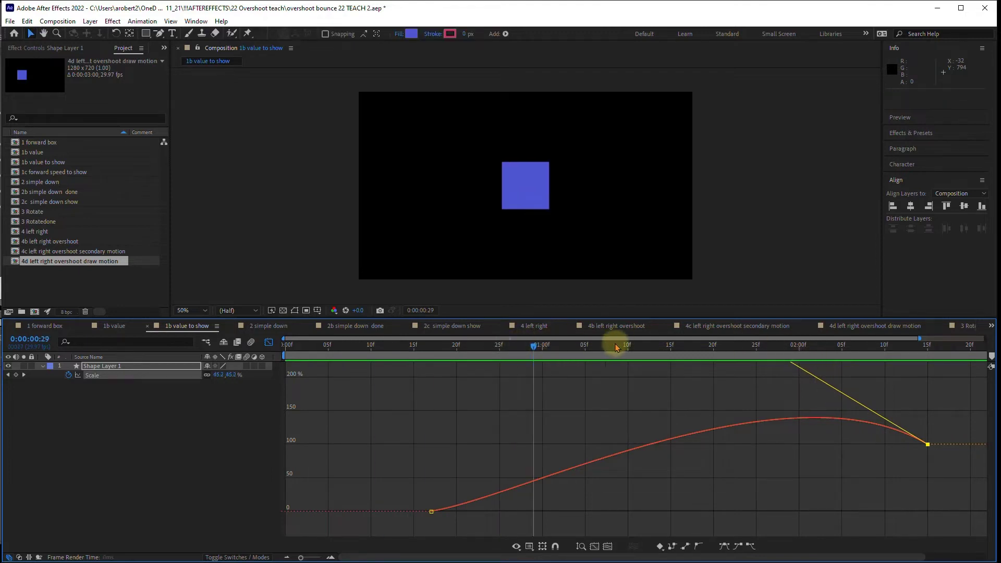
{"action": "left_click_drag", "start_coordinate": [615, 348], "coordinate": [806, 356]}
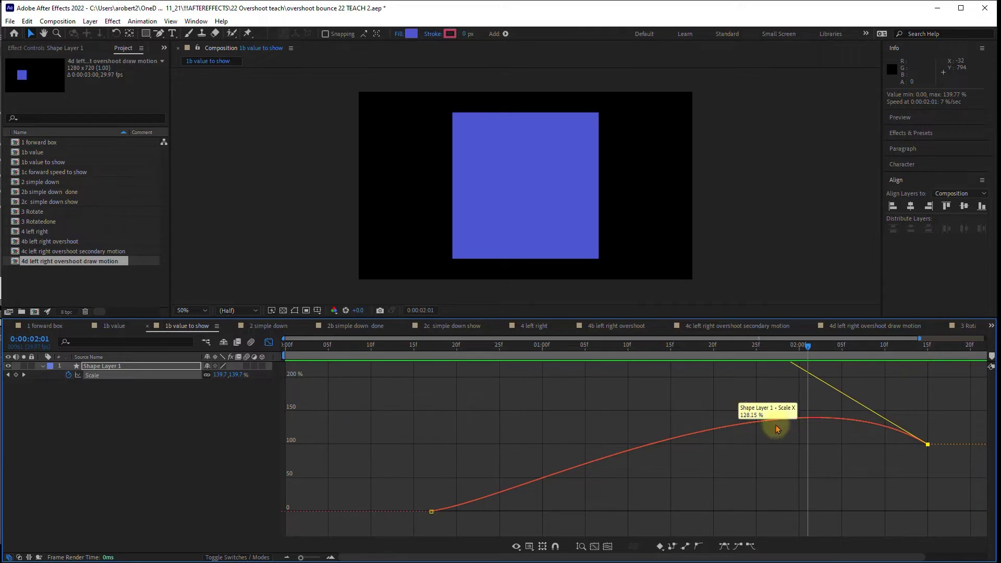
{"action": "key", "text": "space"}
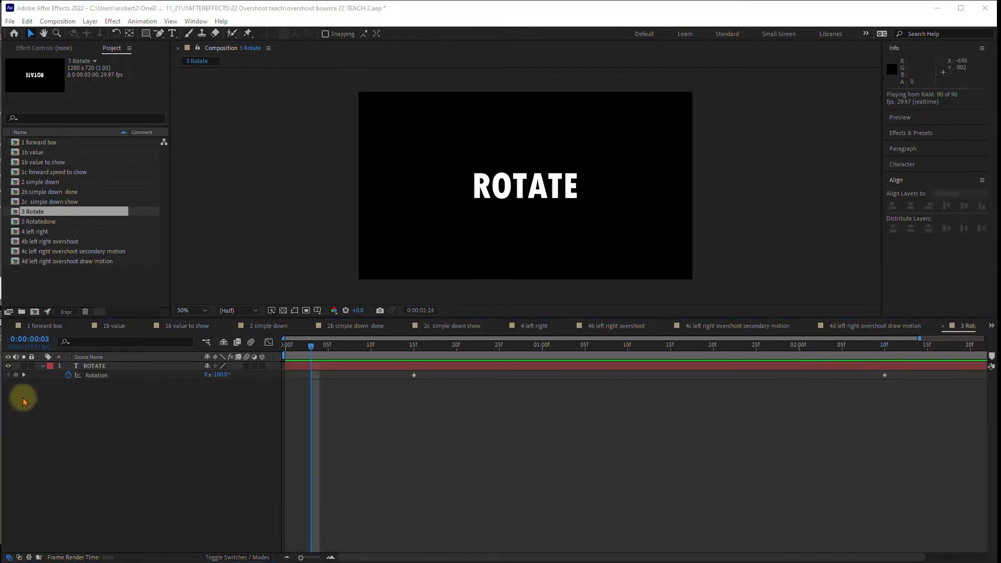
Step: Show ROTATE's Rotation as a zoomed-out value graph running from -180° to 0°
{"action": "left_click", "coordinate": [24, 375]}
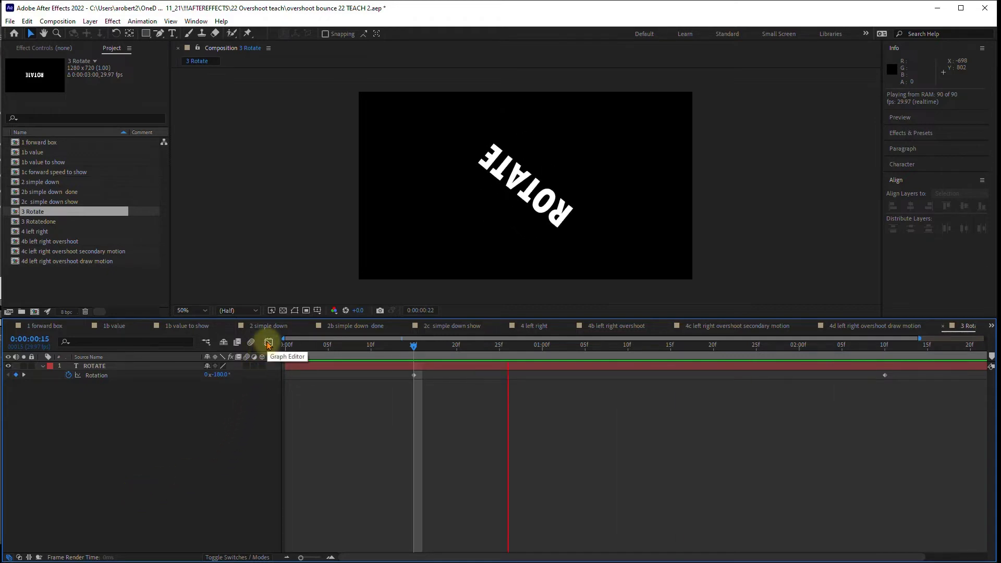
{"action": "left_click", "coordinate": [268, 345]}
{"action": "left_click", "coordinate": [94, 375]}
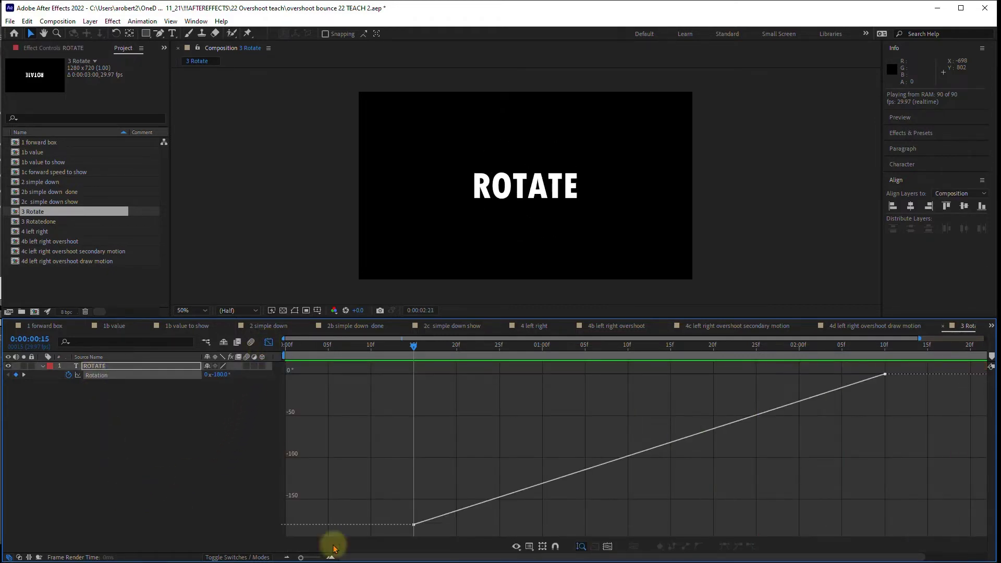
{"action": "mouse_move", "coordinate": [414, 525]}
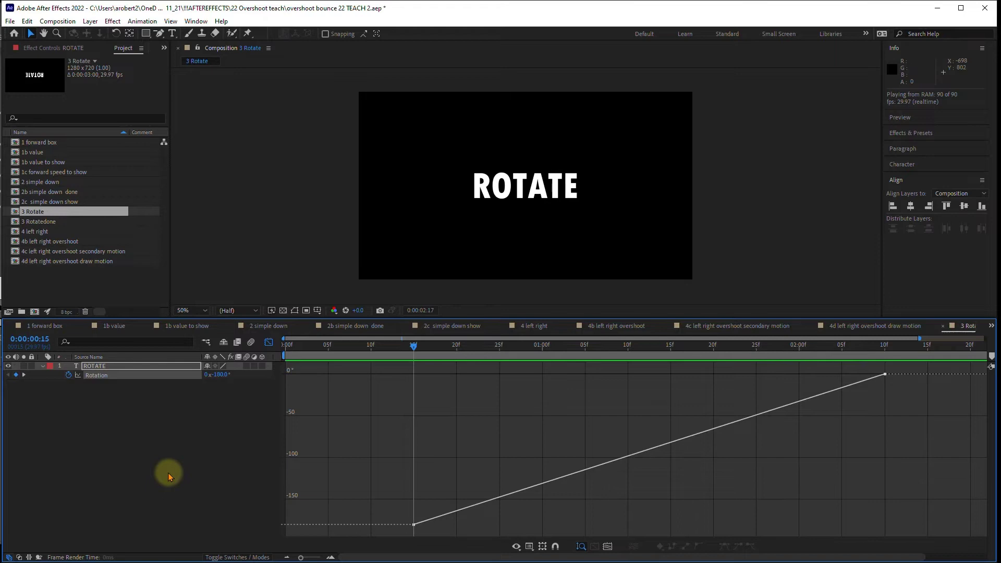
{"action": "right_click", "coordinate": [359, 410]}
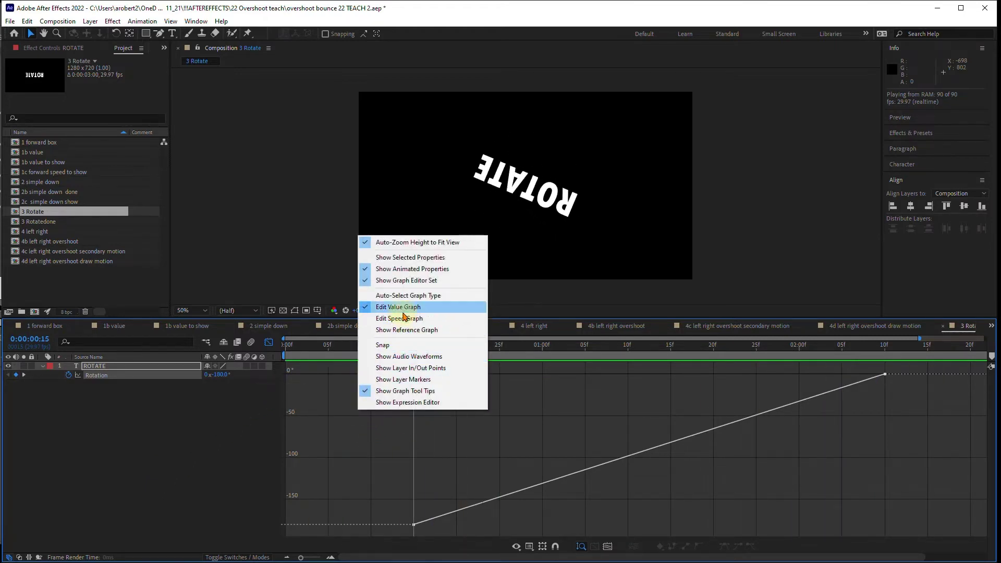
{"action": "left_click", "coordinate": [348, 441]}
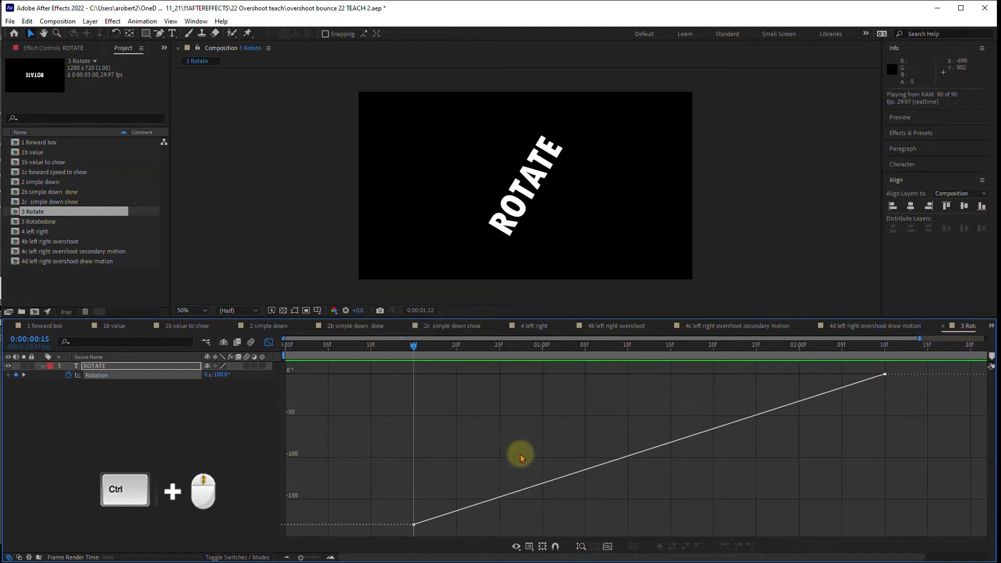
{"action": "scroll", "coordinate": [513, 449], "scroll_direction": "down", "scroll_amount": 2}
{"action": "mouse_move", "coordinate": [414, 485]}
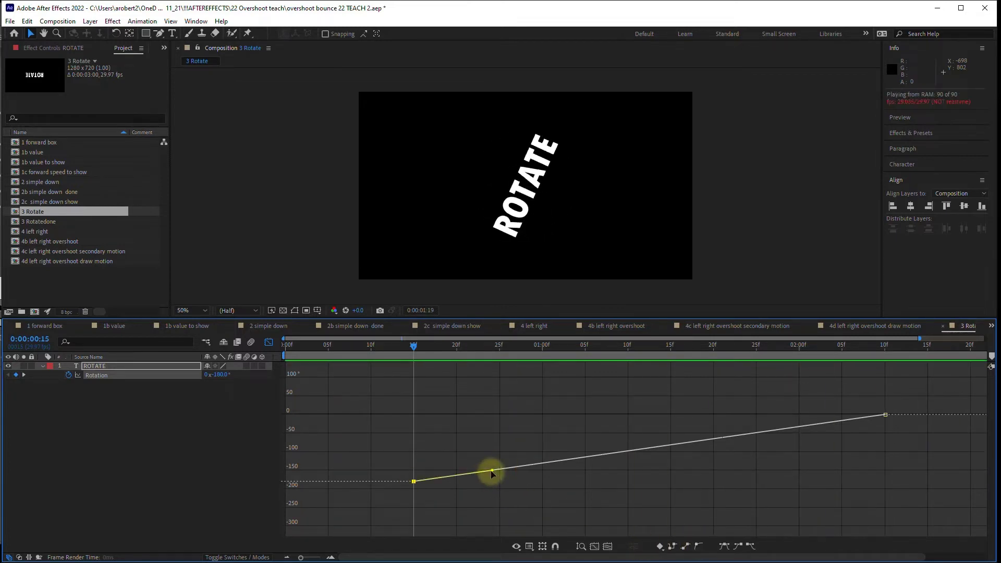
Step: Bend the Rotation curve to dip below -180° at the start and overshoot past 0° at the end
{"action": "left_click_drag", "start_coordinate": [414, 481], "coordinate": [434, 517]}
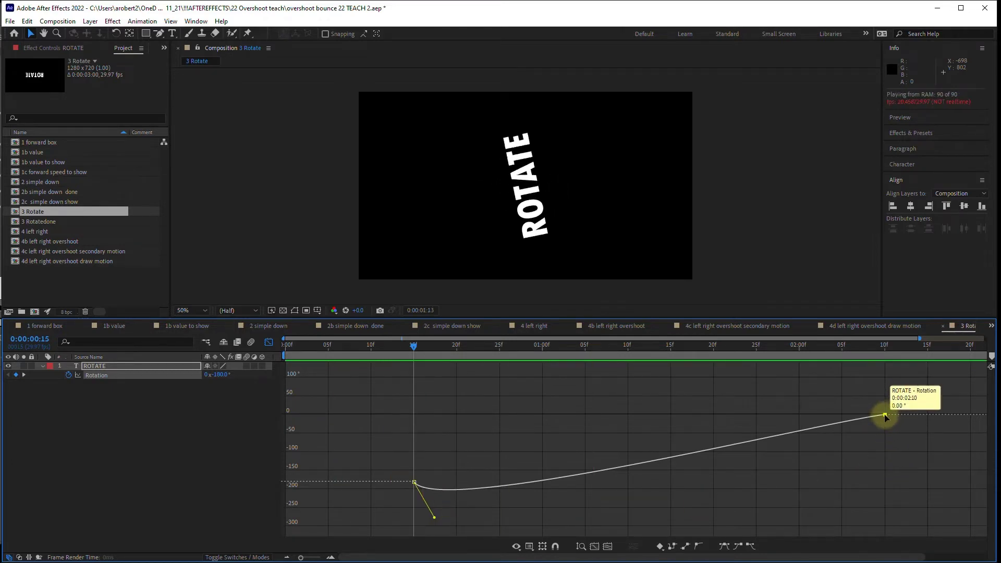
{"action": "left_click", "coordinate": [698, 546]}
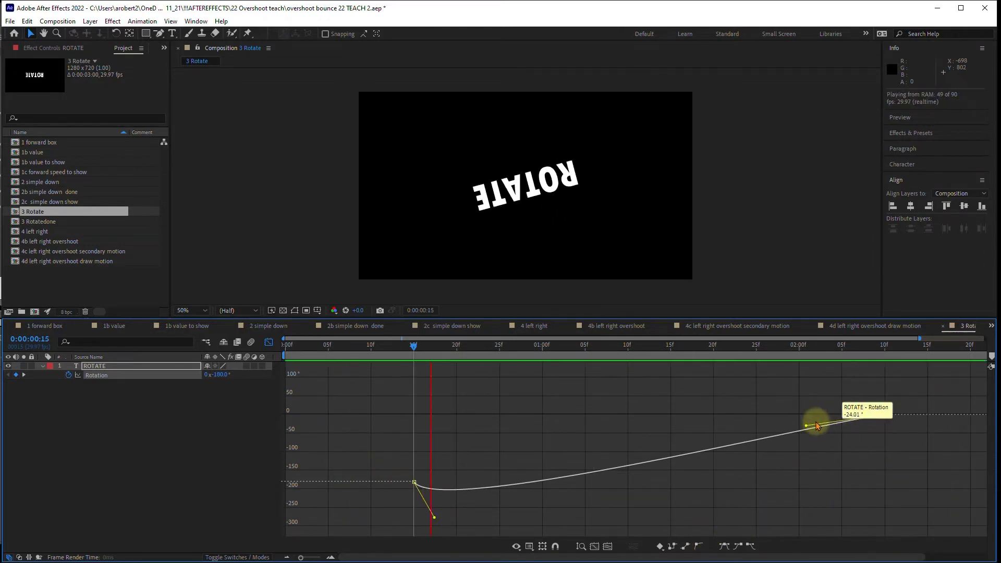
{"action": "left_click_drag", "start_coordinate": [808, 424], "coordinate": [818, 351]}
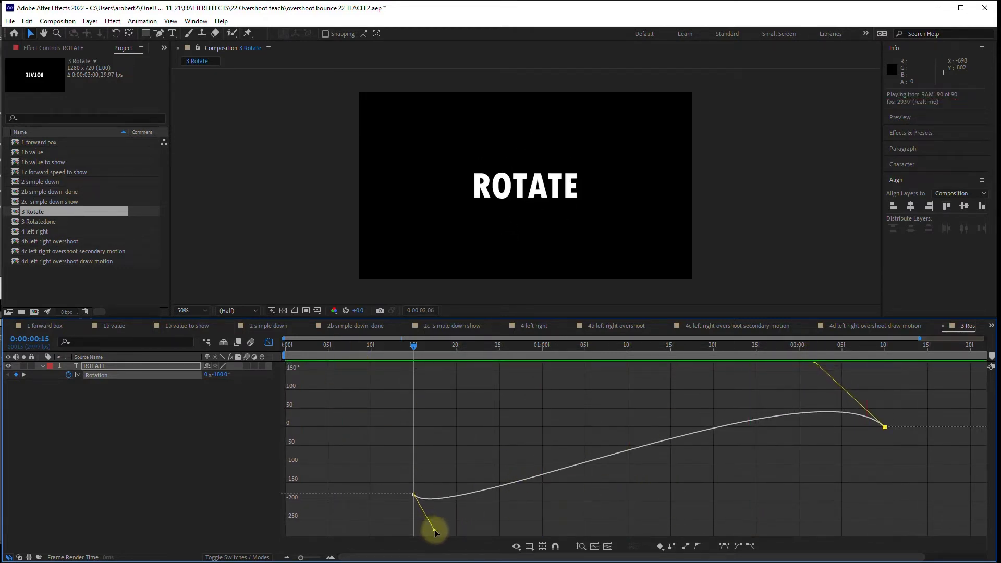
{"action": "left_click_drag", "start_coordinate": [435, 532], "coordinate": [440, 545]}
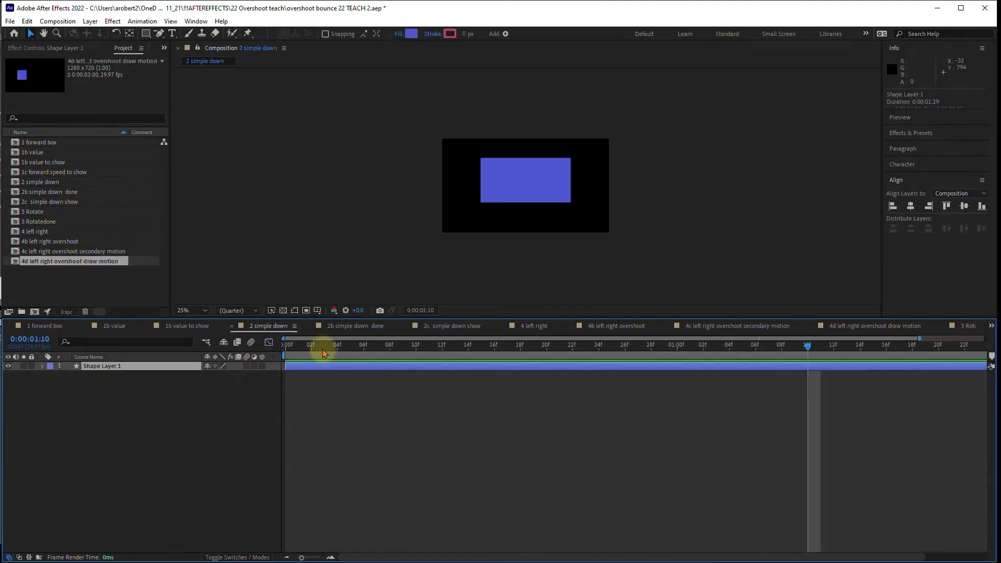
Step: Preview the box drop from the start, then reveal Position and view its speed graph
{"action": "left_click_drag", "start_coordinate": [324, 353], "coordinate": [253, 347]}
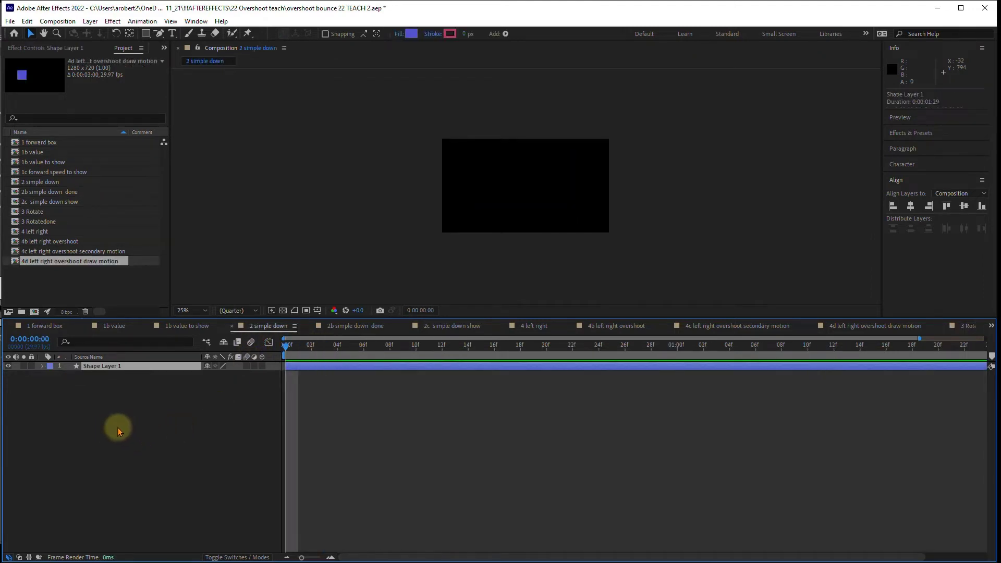
{"action": "key", "text": "space"}
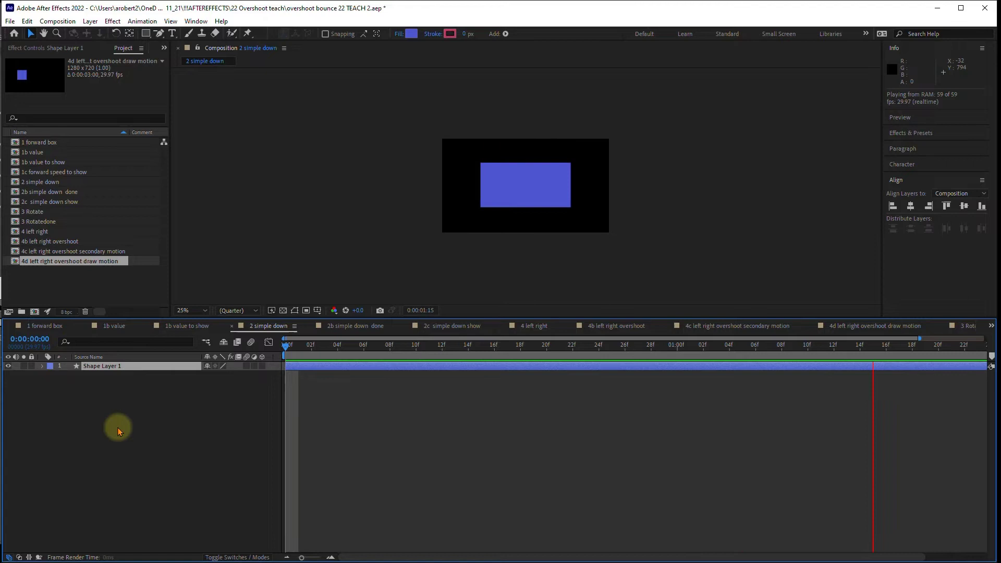
{"action": "key", "text": "p"}
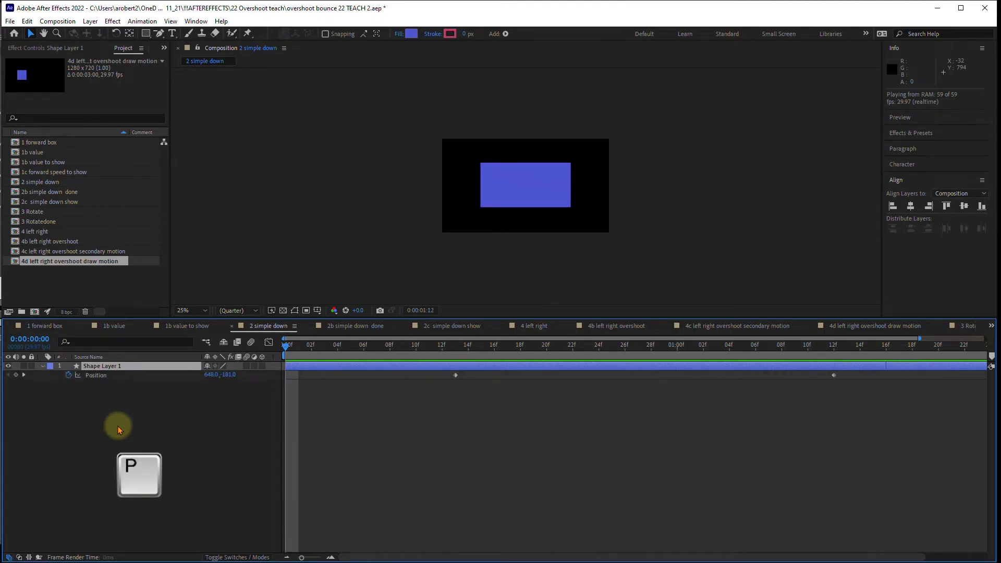
{"action": "left_click", "coordinate": [268, 343]}
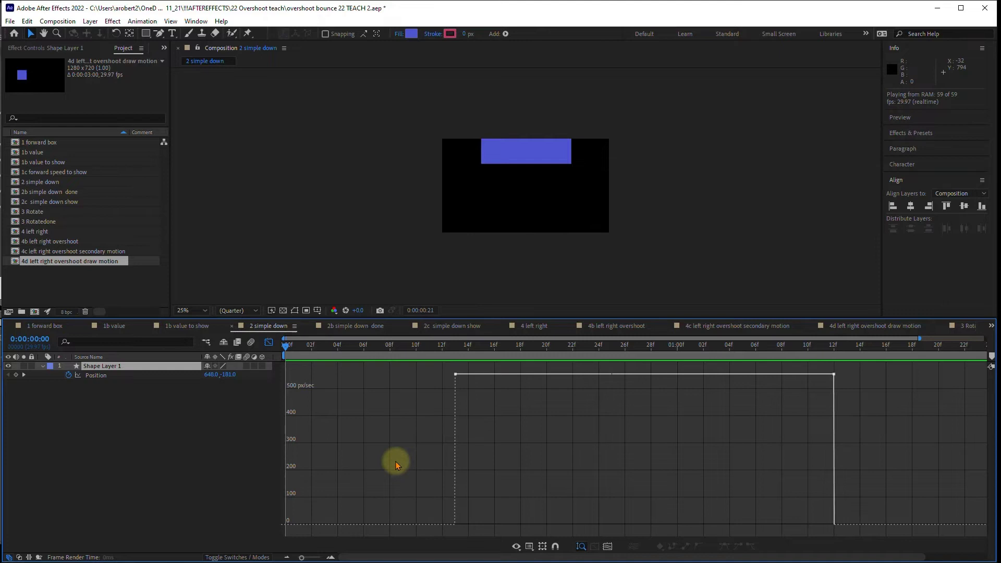
Step: Switch to the Position value graph and check the motion between the 13f and 1:12 keyframes
{"action": "right_click", "coordinate": [399, 443]}
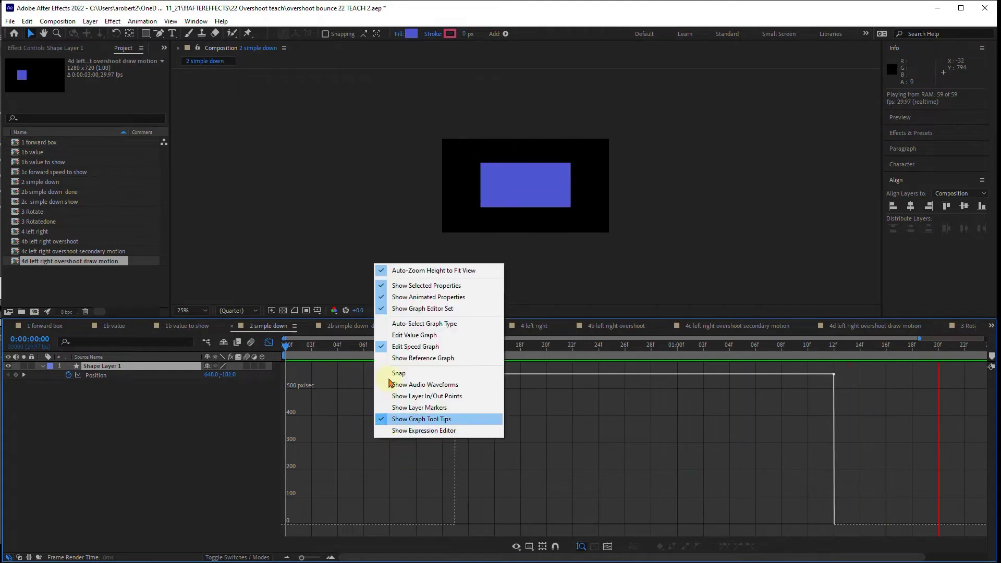
{"action": "left_click", "coordinate": [399, 335]}
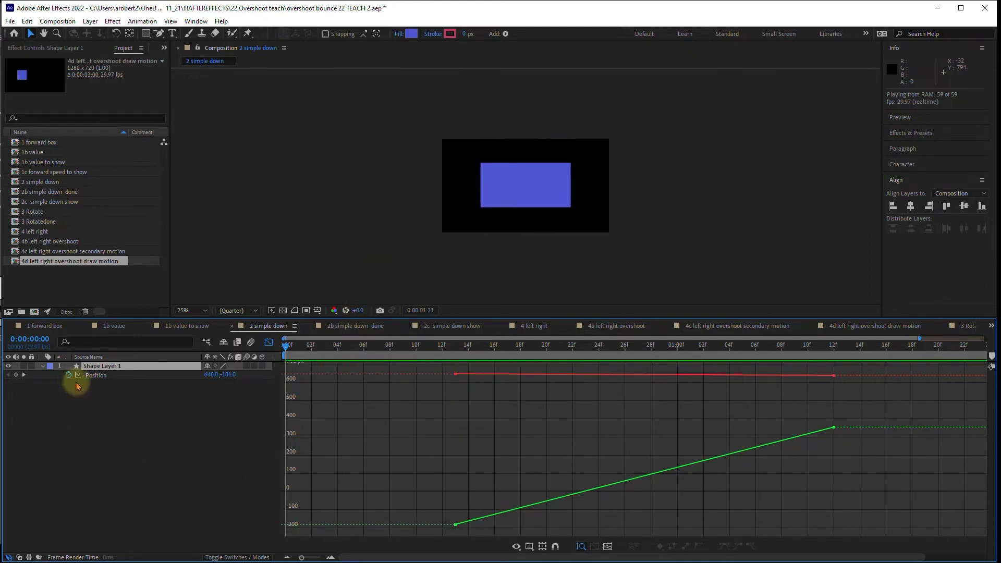
{"action": "left_click", "coordinate": [18, 376]}
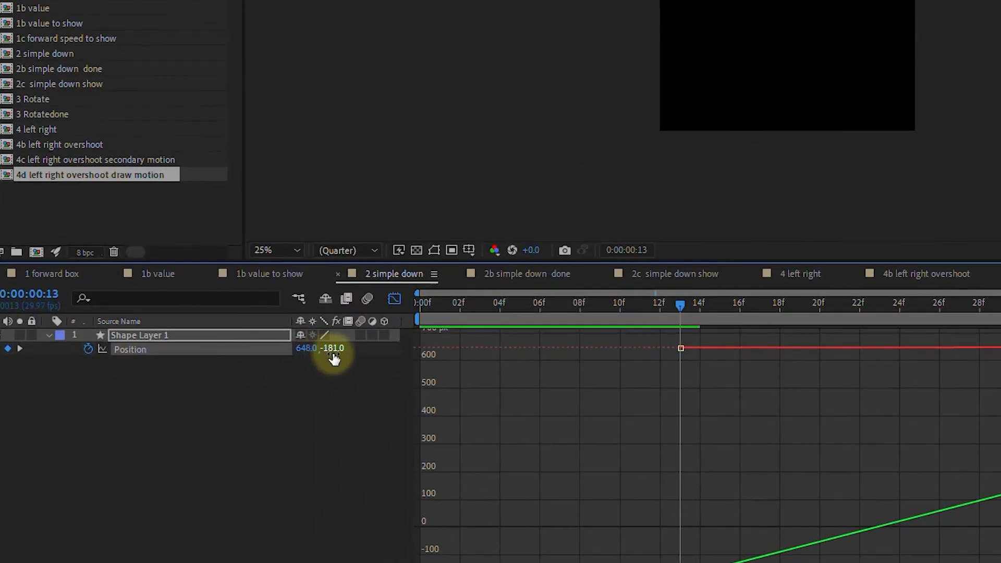
{"action": "left_click", "coordinate": [19, 349]}
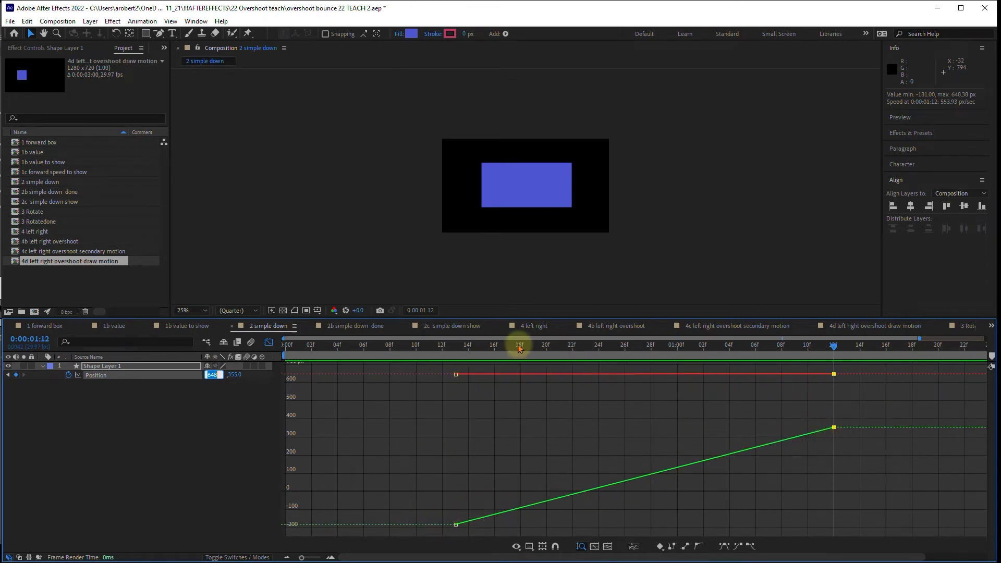
{"action": "mouse_move", "coordinate": [443, 352]}
{"action": "left_mouse_down"}
{"action": "mouse_move", "coordinate": [659, 342]}
{"action": "mouse_move", "coordinate": [442, 346]}
{"action": "left_mouse_up"}
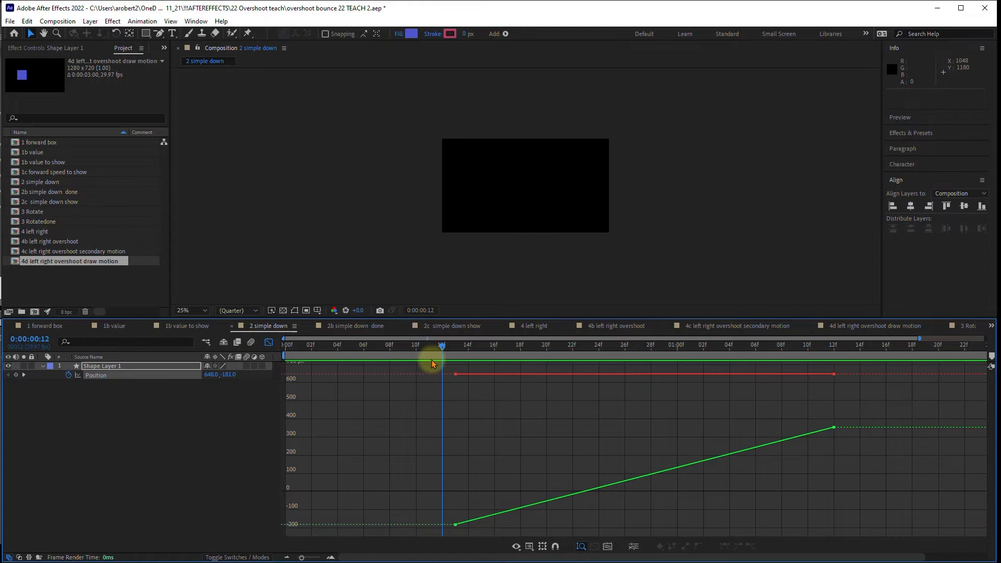
{"action": "left_click_drag", "start_coordinate": [459, 350], "coordinate": [428, 373]}
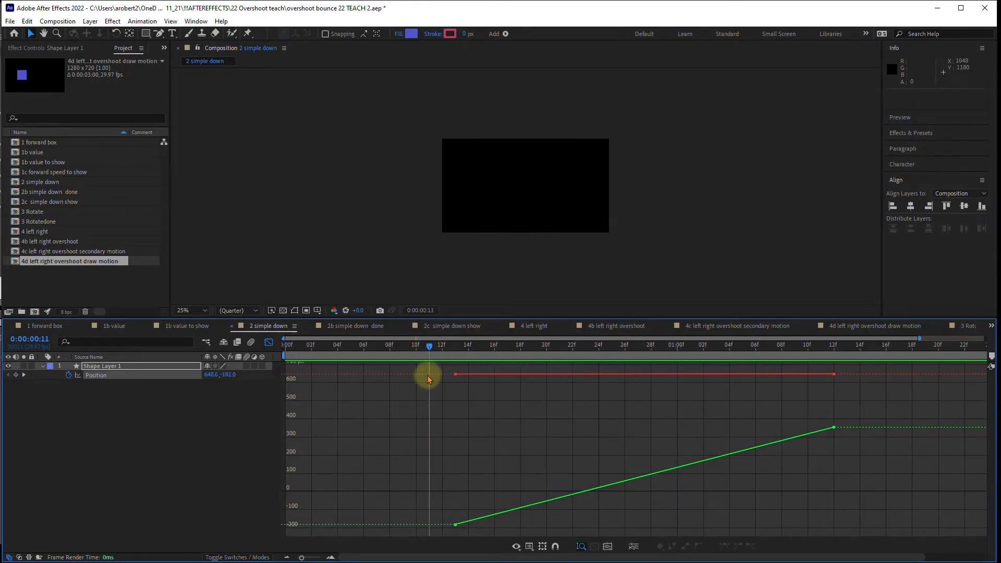
Step: Separate Position into X and Y, then pull the Y end keyframe's handle up for overshoot
{"action": "left_click", "coordinate": [634, 547]}
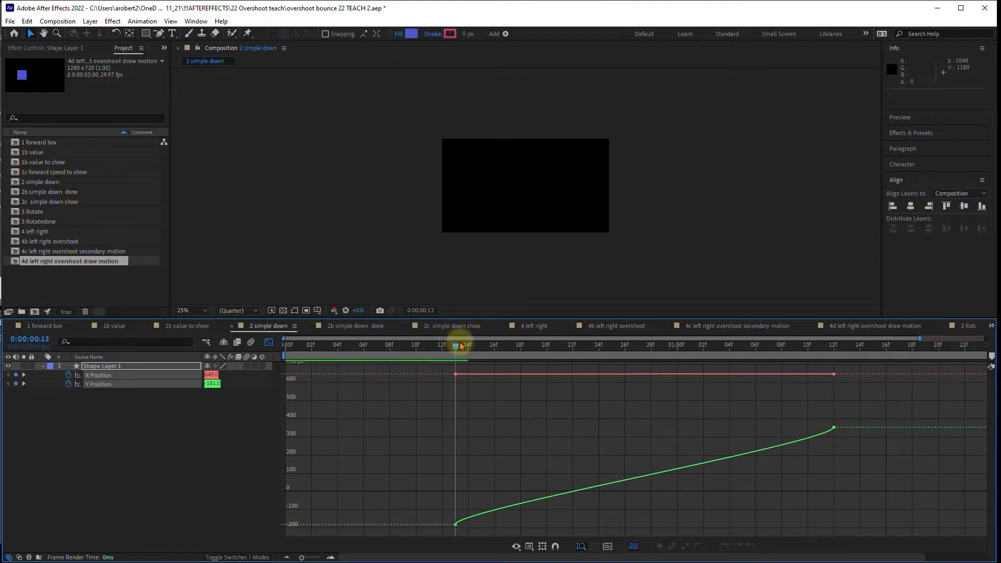
{"action": "left_click_drag", "start_coordinate": [461, 345], "coordinate": [807, 344]}
{"action": "left_click", "coordinate": [834, 428]}
{"action": "mouse_move", "coordinate": [834, 429]}
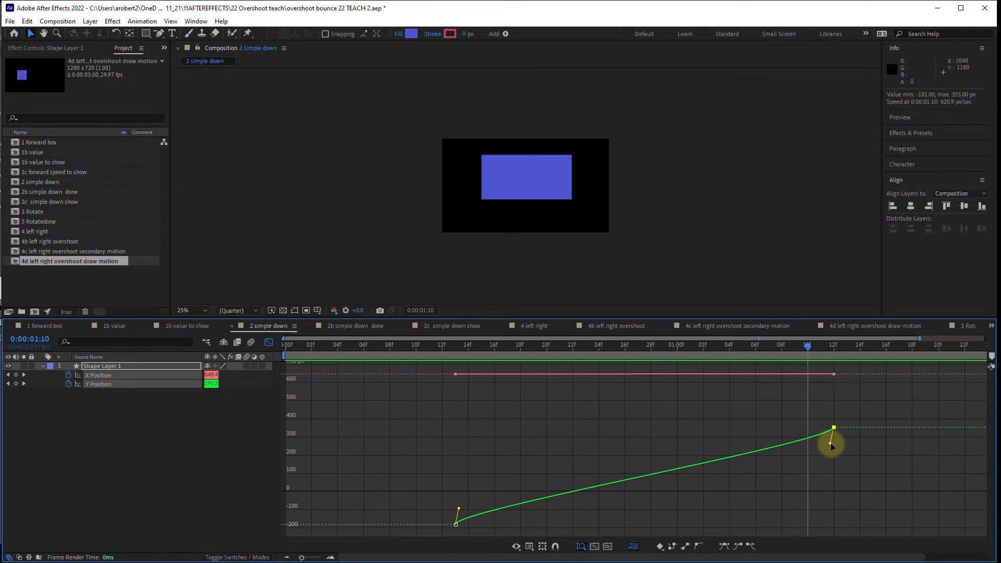
{"action": "left_click_drag", "start_coordinate": [832, 439], "coordinate": [840, 381]}
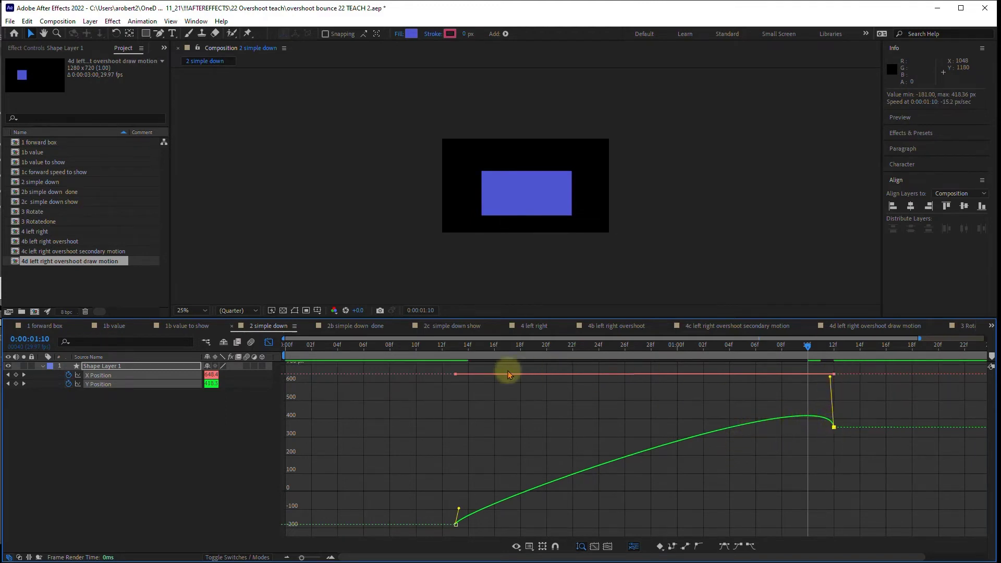
{"action": "key", "text": "space"}
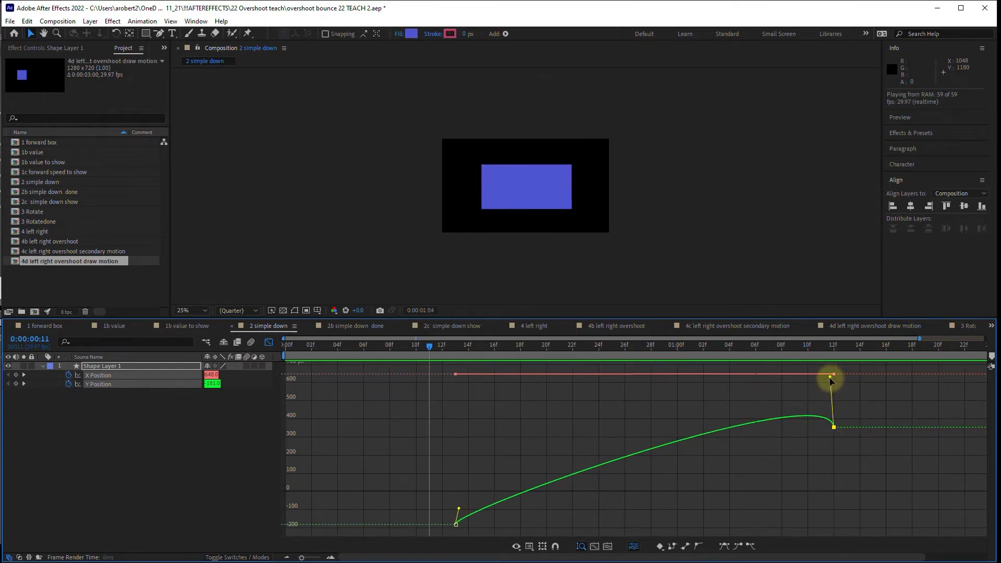
{"action": "left_click_drag", "start_coordinate": [830, 378], "coordinate": [738, 375]}
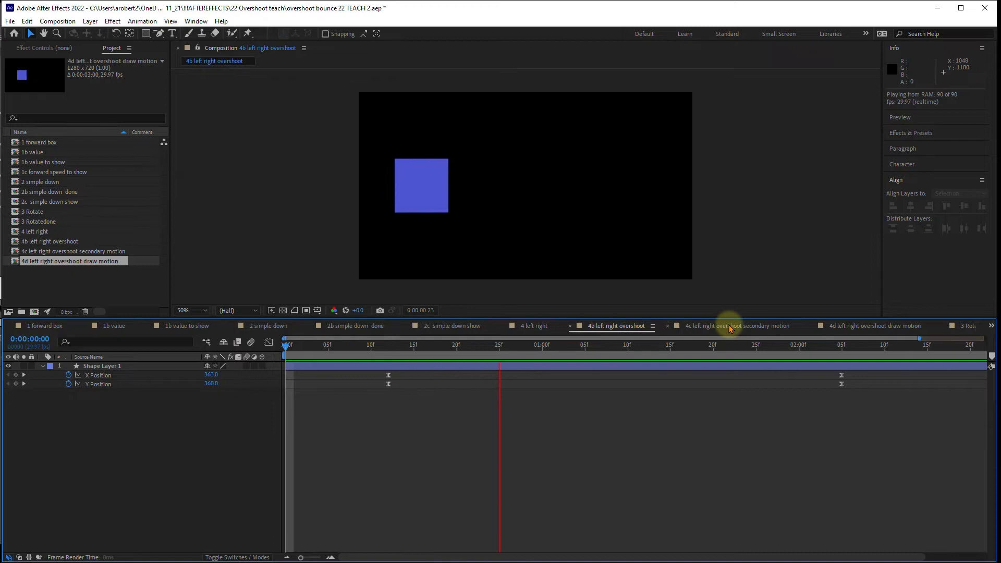
Step: Switch to the 4 left right composition to show the square's two Position keyframes
{"action": "left_click", "coordinate": [534, 326]}
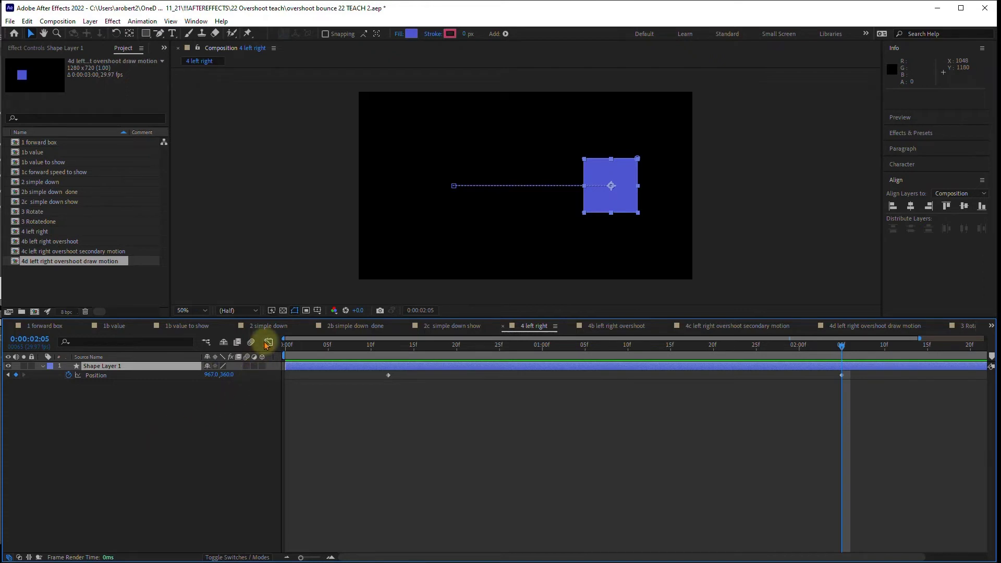
Step: Show Position in the Graph Editor's value graph and separate it into X and Y dimensions
{"action": "left_click", "coordinate": [267, 342]}
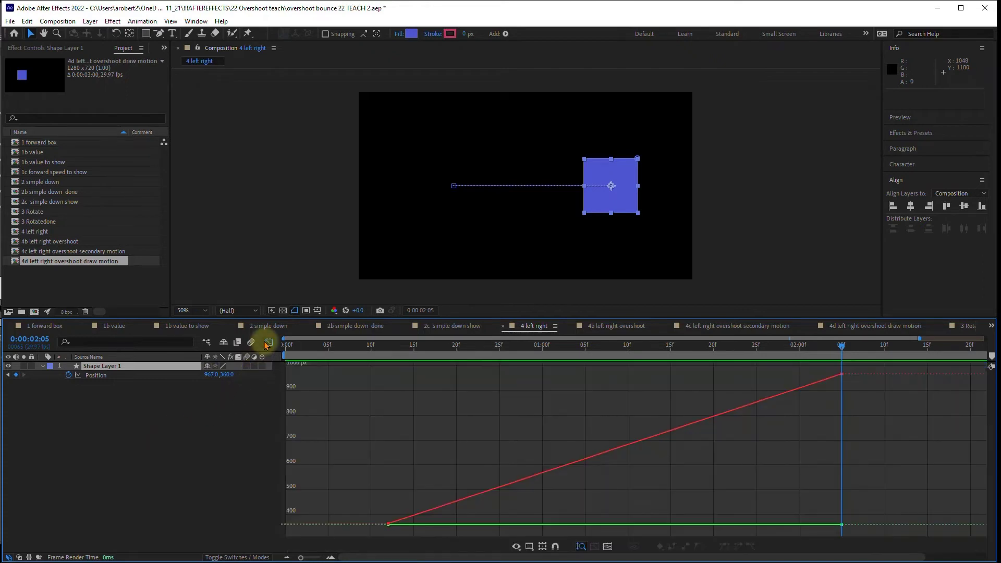
{"action": "right_click", "coordinate": [366, 458]}
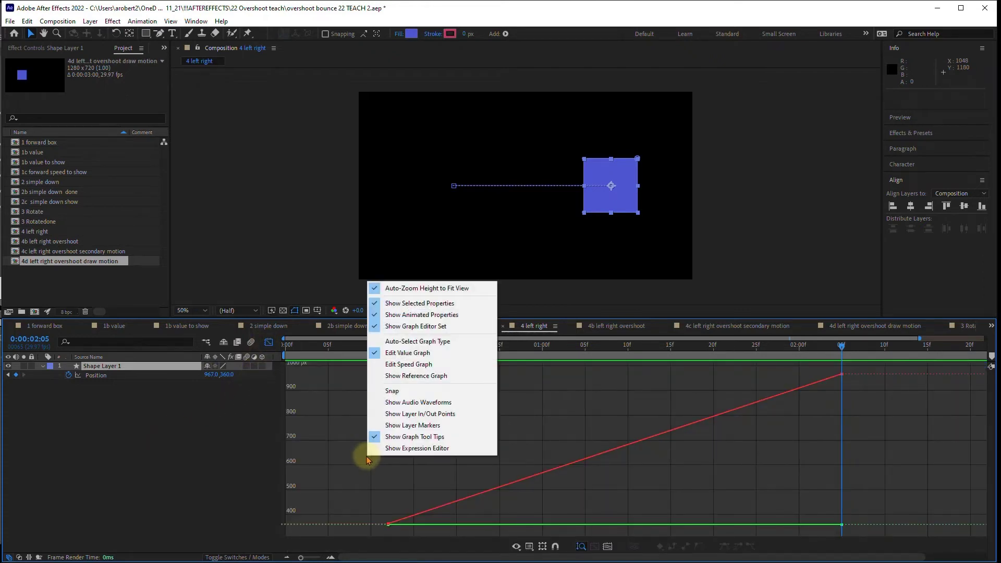
{"action": "left_click", "coordinate": [402, 355]}
{"action": "left_click", "coordinate": [130, 376]}
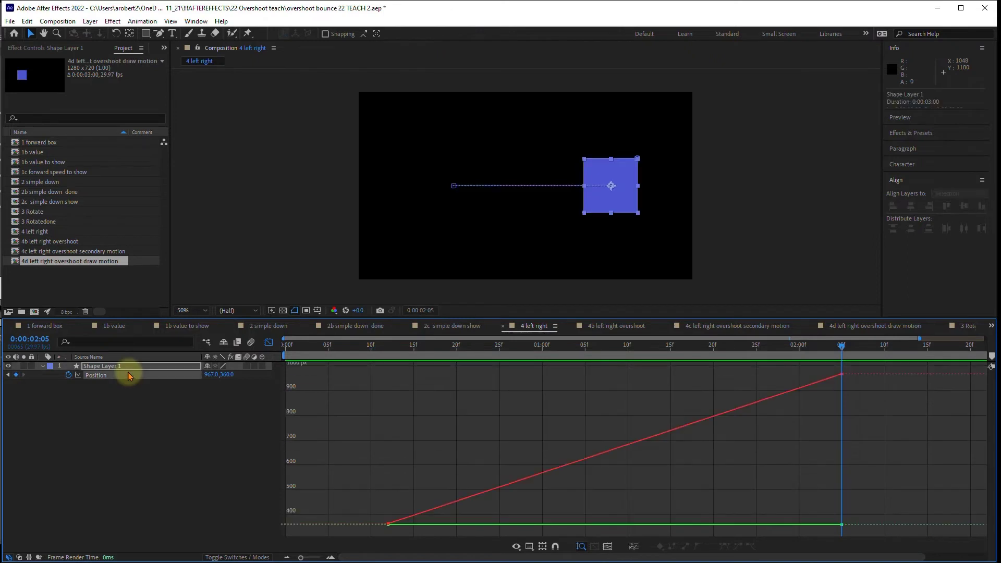
{"action": "left_click", "coordinate": [633, 547]}
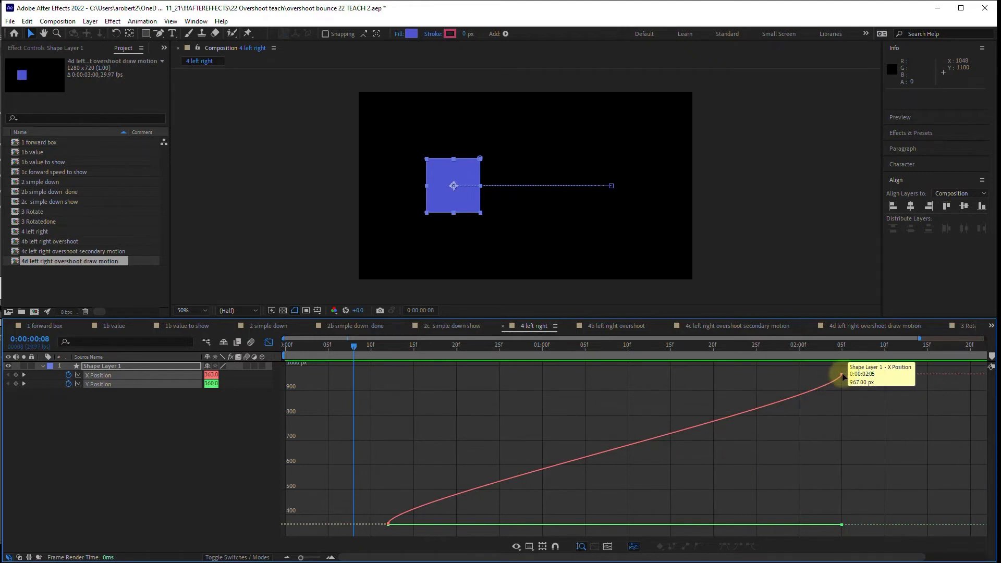
Step: Drag the first X Position keyframe's handle down to add an anticipation dip, then preview
{"action": "left_click", "coordinate": [388, 524]}
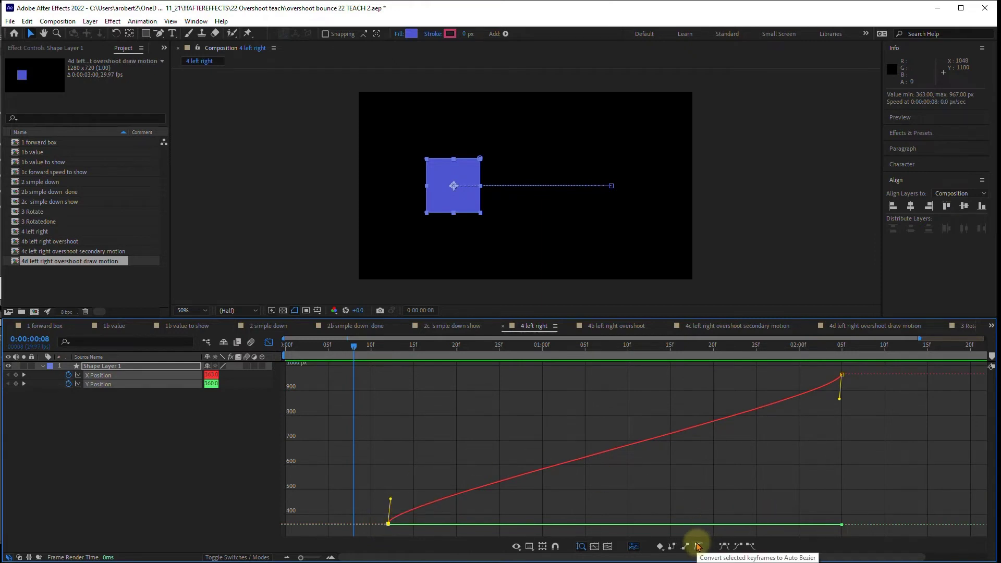
{"action": "mouse_move", "coordinate": [389, 527]}
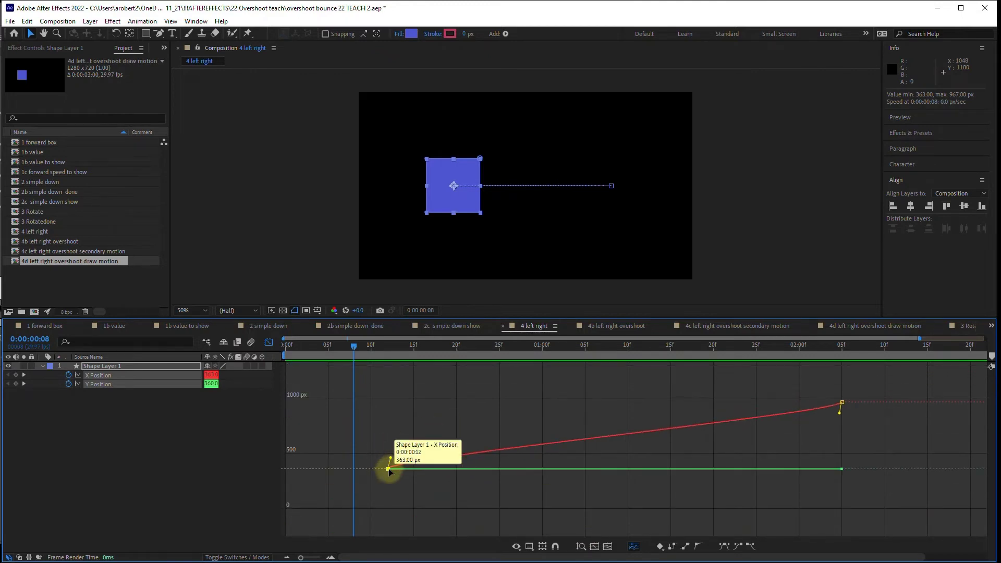
{"action": "left_click", "coordinate": [386, 469]}
{"action": "mouse_move", "coordinate": [386, 471]}
{"action": "left_mouse_down"}
{"action": "mouse_move", "coordinate": [369, 509]}
{"action": "mouse_move", "coordinate": [375, 483]}
{"action": "left_mouse_up"}
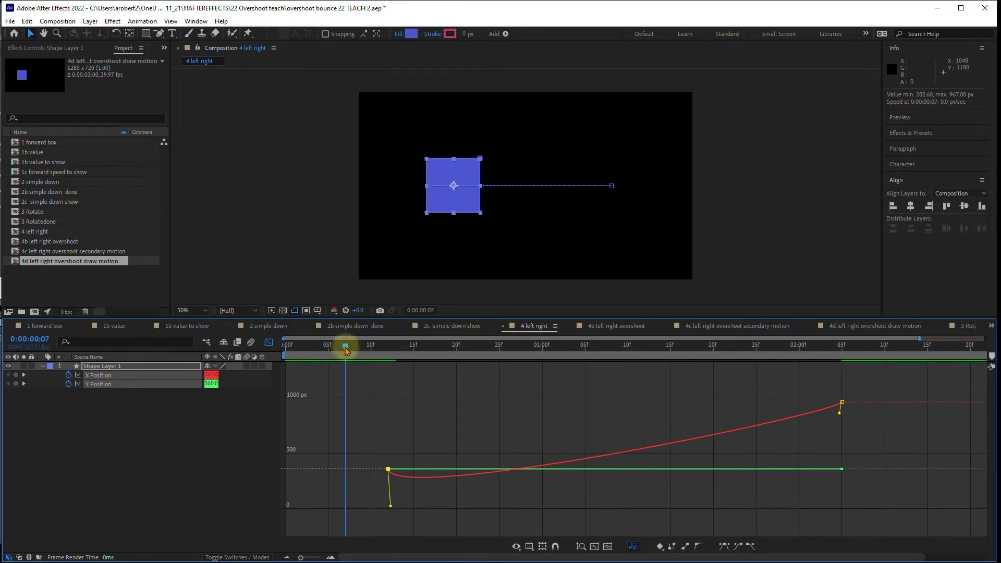
{"action": "key", "text": "space"}
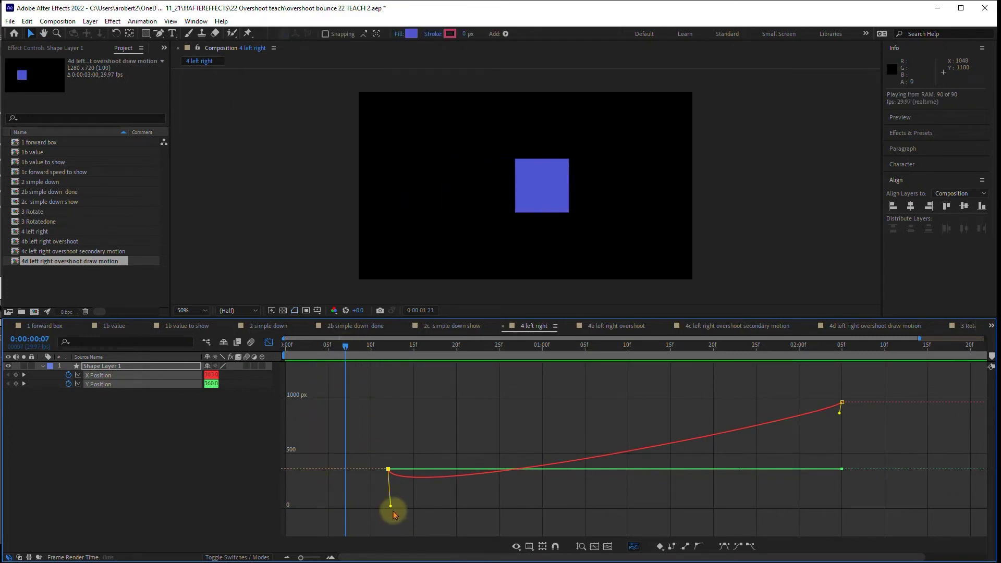
{"action": "key", "text": "space"}
Step: Deepen the dip at the start of the X curve and preview the motion again
{"action": "key", "text": "Page_Up"}
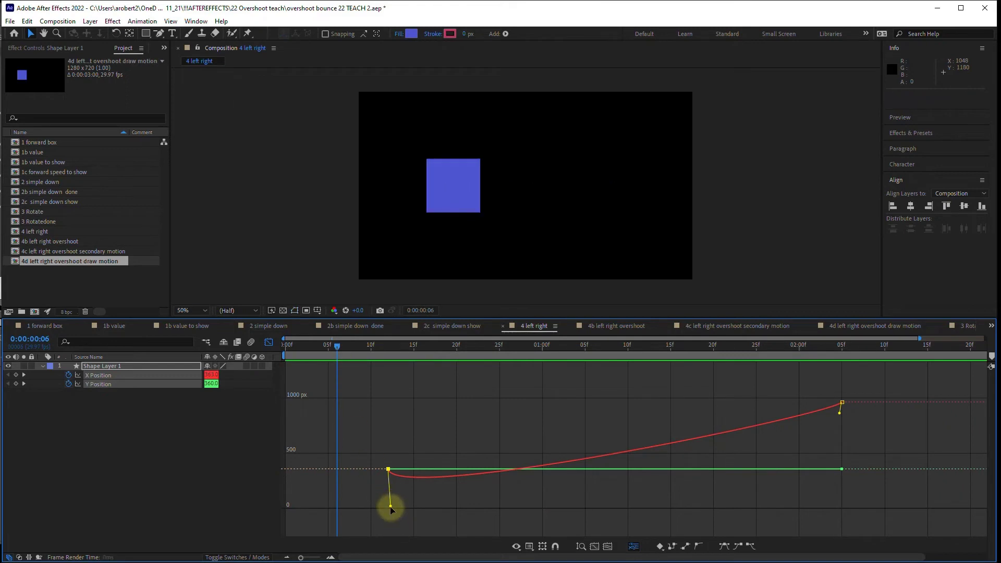
{"action": "key", "text": "space"}
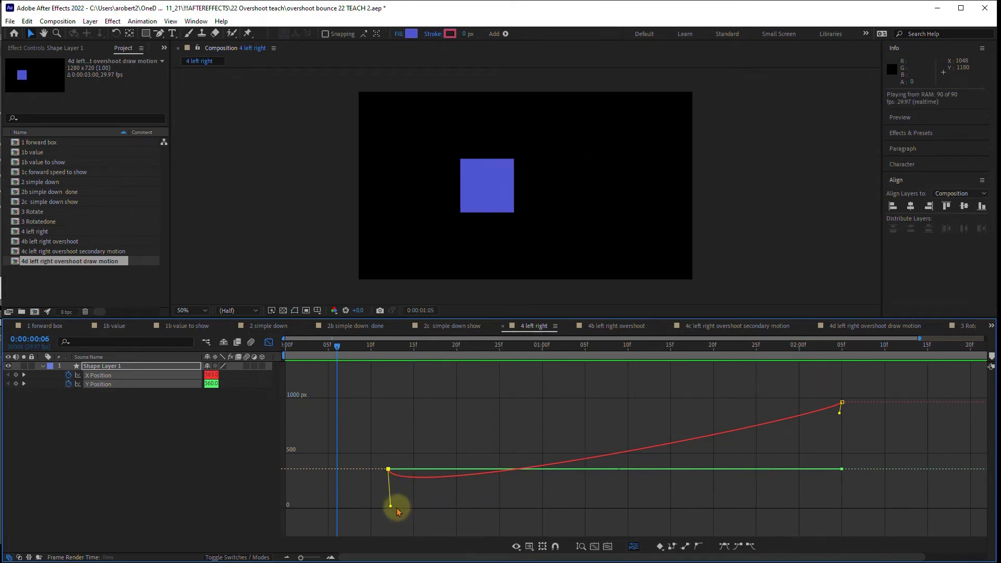
{"action": "left_click_drag", "start_coordinate": [391, 506], "coordinate": [391, 521]}
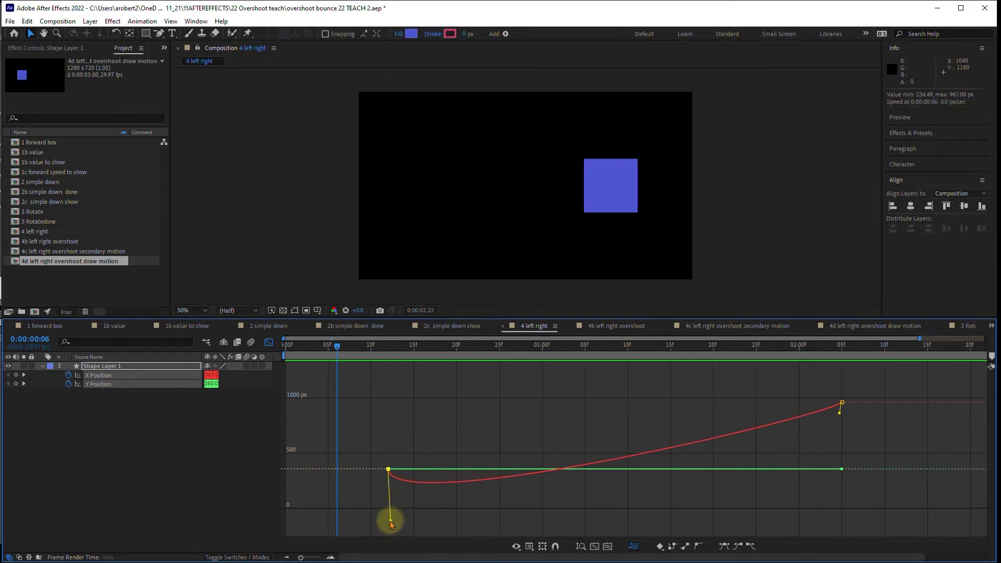
{"action": "key", "text": "space"}
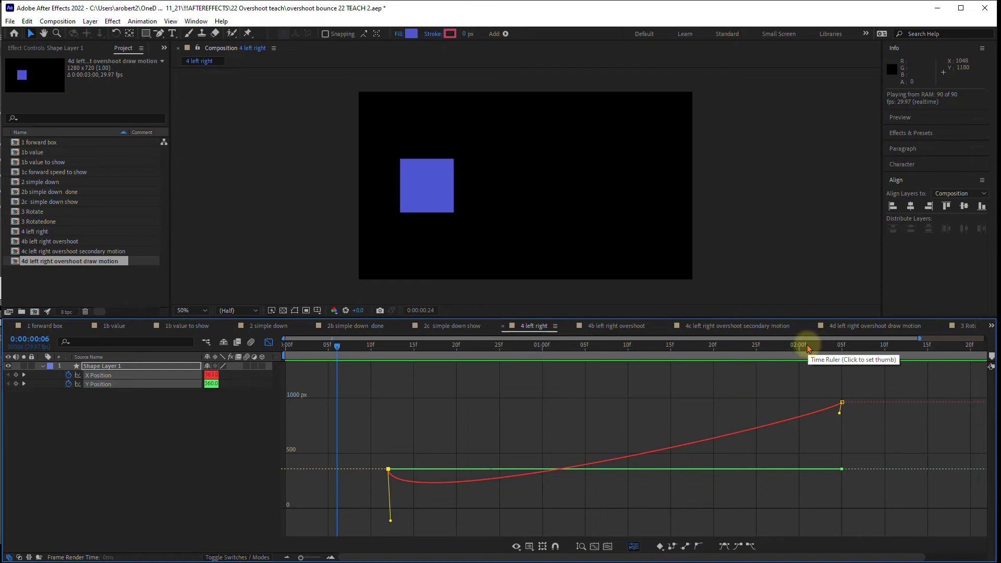
{"action": "left_click_drag", "start_coordinate": [808, 349], "coordinate": [827, 357]}
Step: Widen the X overshoot near 1125 px and deepen the start dip to about 24 px, previewing from frame 6
{"action": "left_click", "coordinate": [336, 348]}
{"action": "key", "text": "space"}
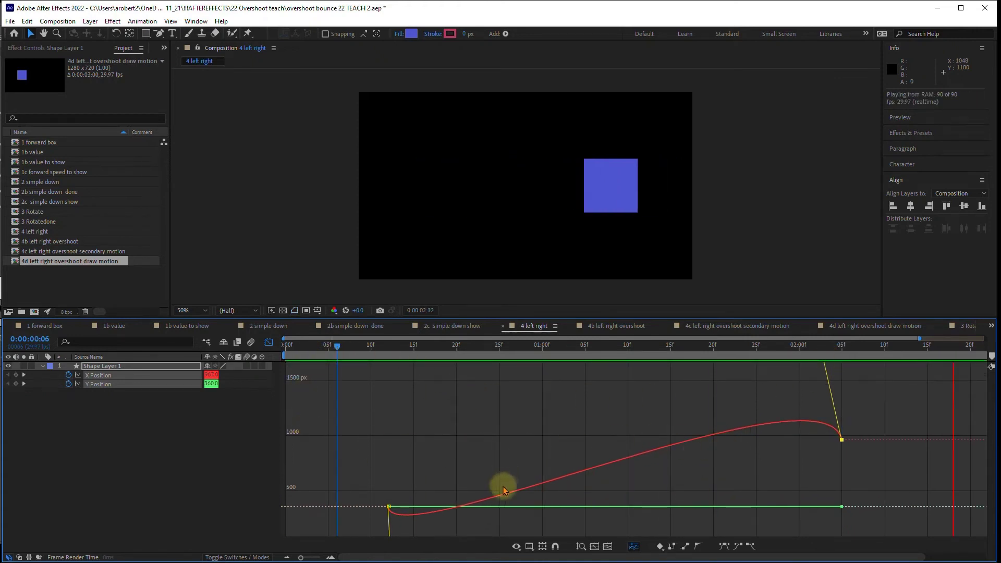
{"action": "key", "text": "space"}
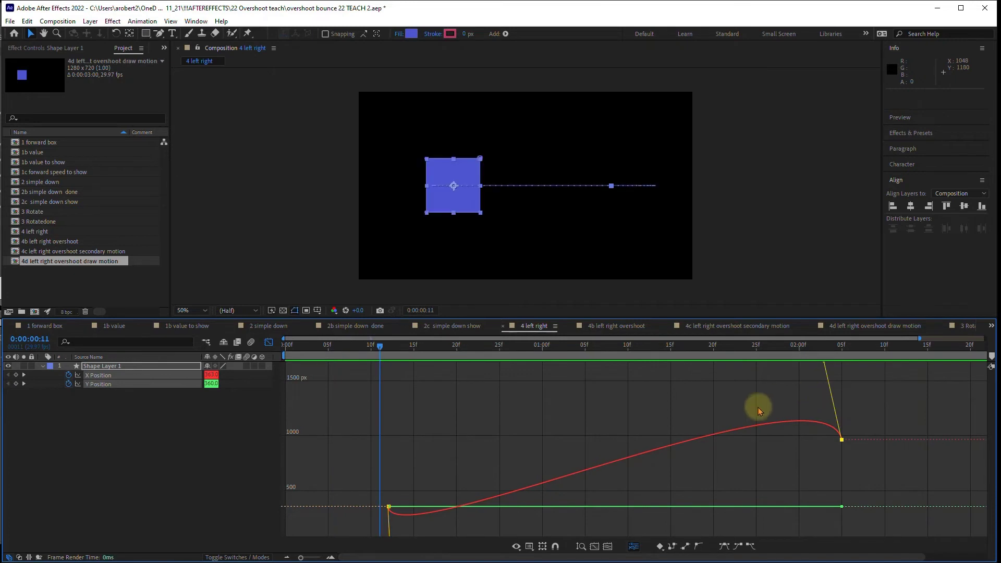
{"action": "left_click", "coordinate": [723, 463]}
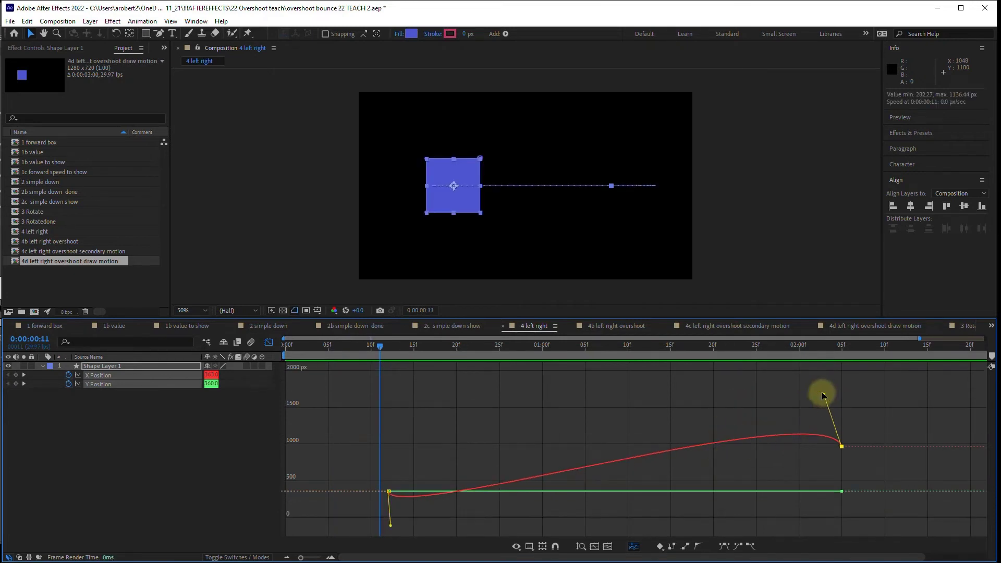
{"action": "left_click_drag", "start_coordinate": [823, 395], "coordinate": [752, 388]}
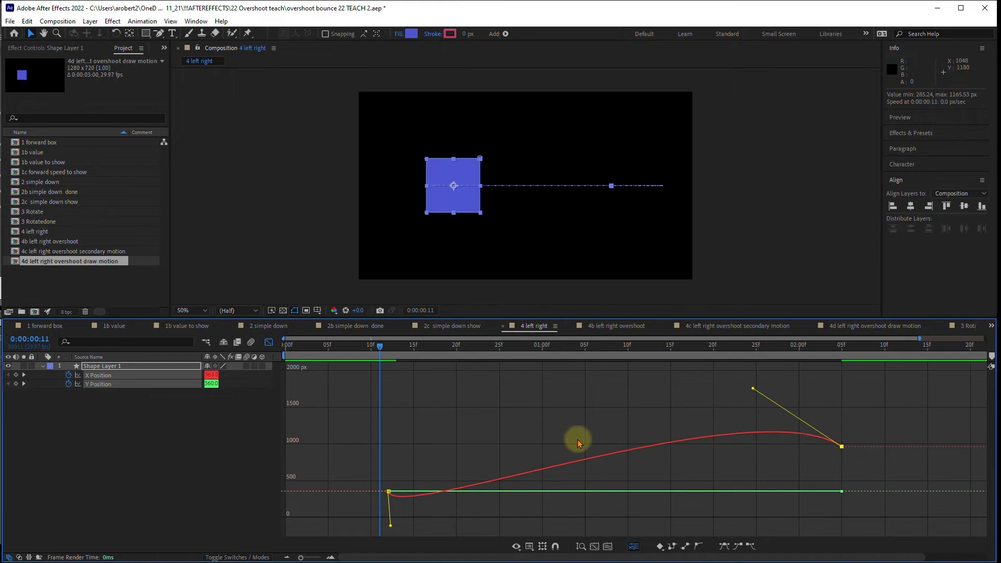
{"action": "left_click_drag", "start_coordinate": [391, 528], "coordinate": [447, 543]}
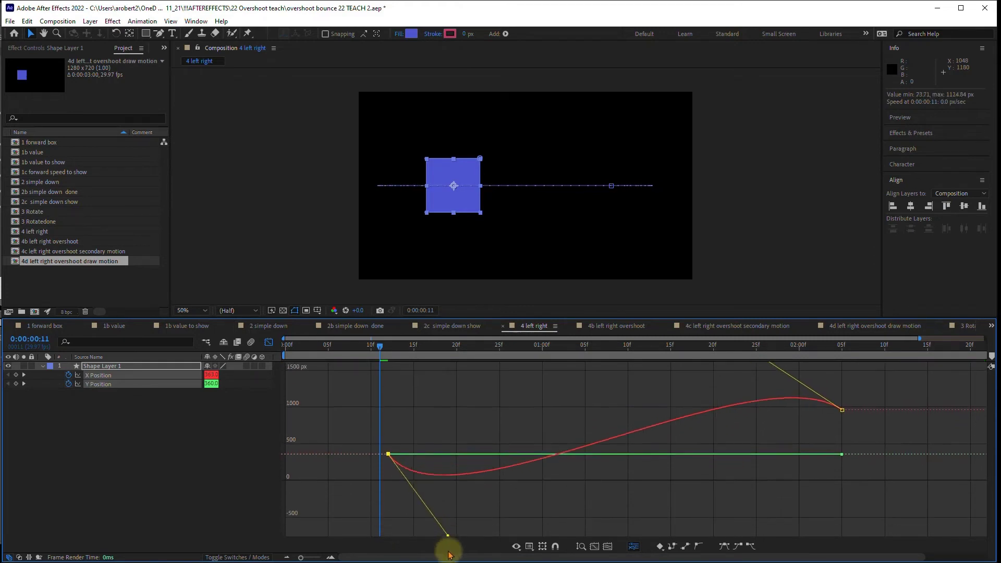
{"action": "left_click", "coordinate": [337, 344]}
{"action": "key", "text": "space"}
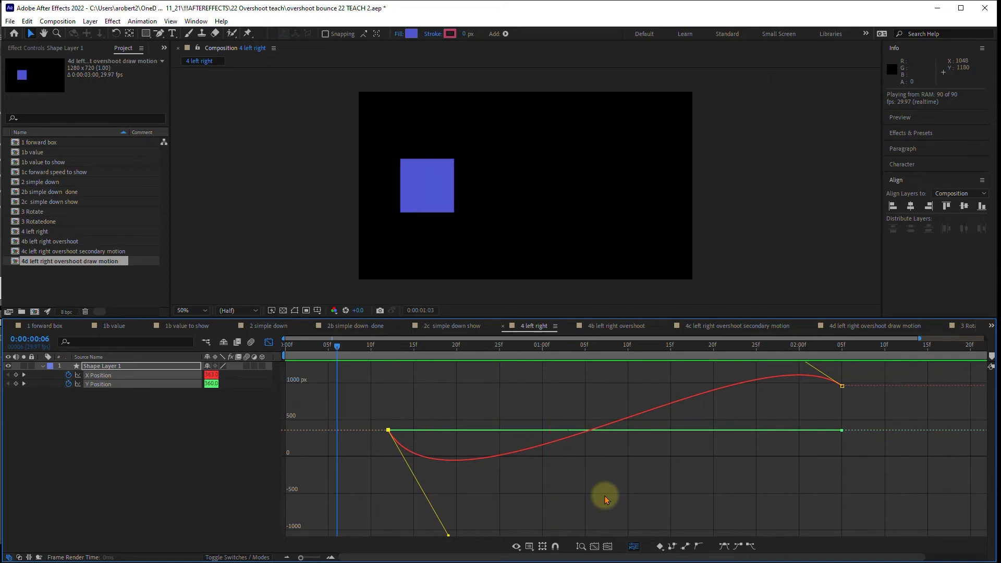
Step: Open the 4d left right overshoot draw motion composition and show its X/Y Position keyframes as bars
{"action": "left_click", "coordinate": [875, 326]}
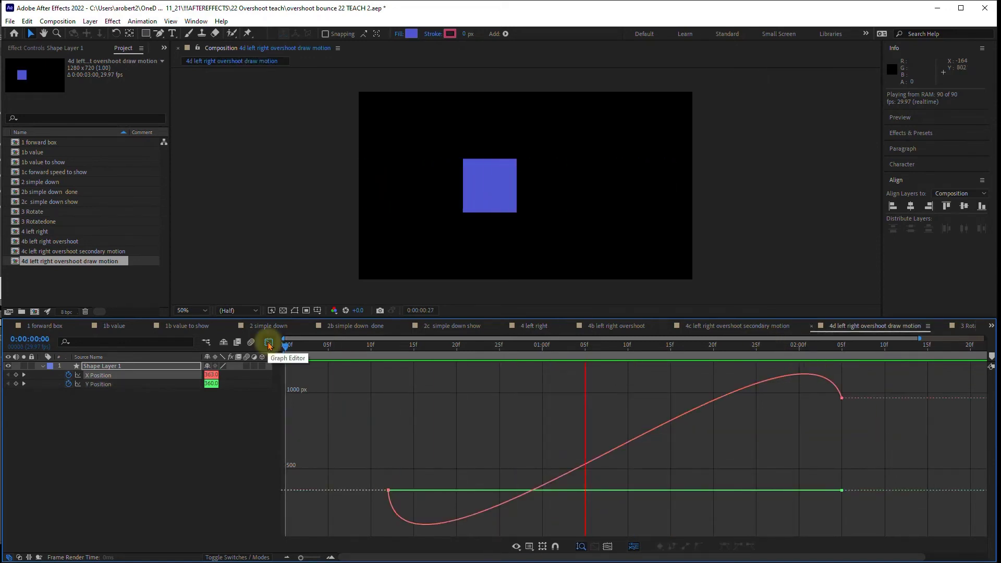
{"action": "left_click", "coordinate": [268, 342]}
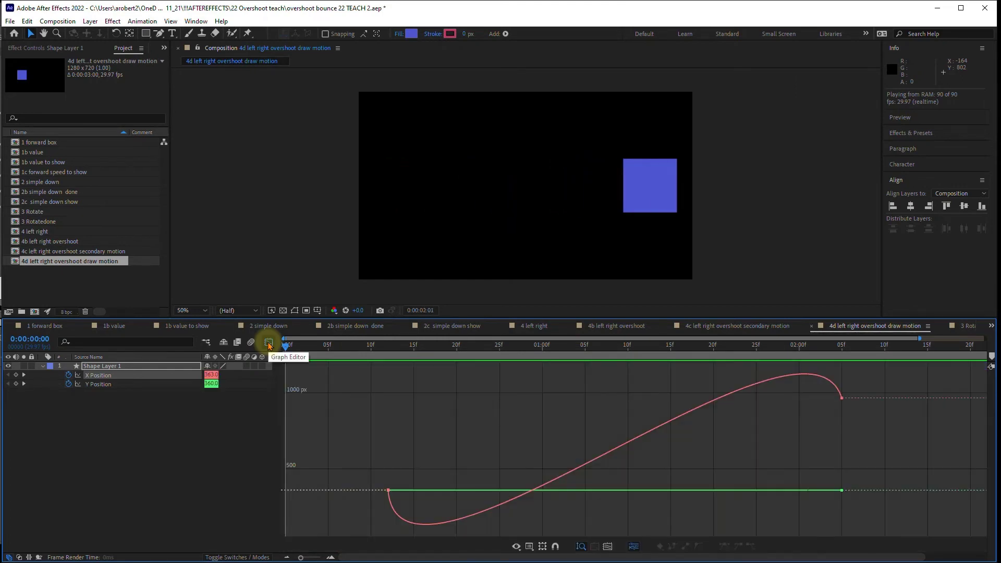
{"action": "left_click", "coordinate": [269, 343]}
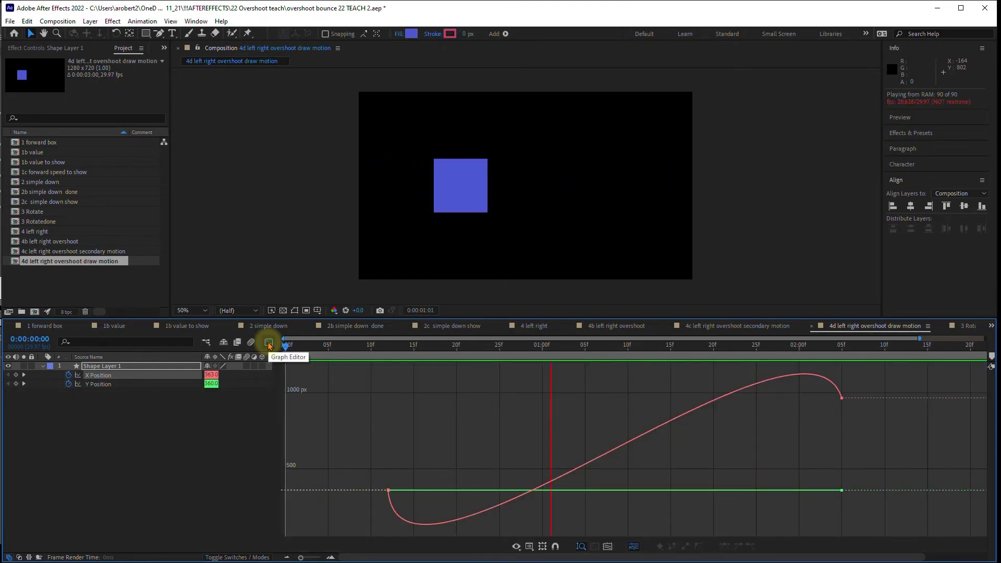
{"action": "left_click", "coordinate": [268, 343]}
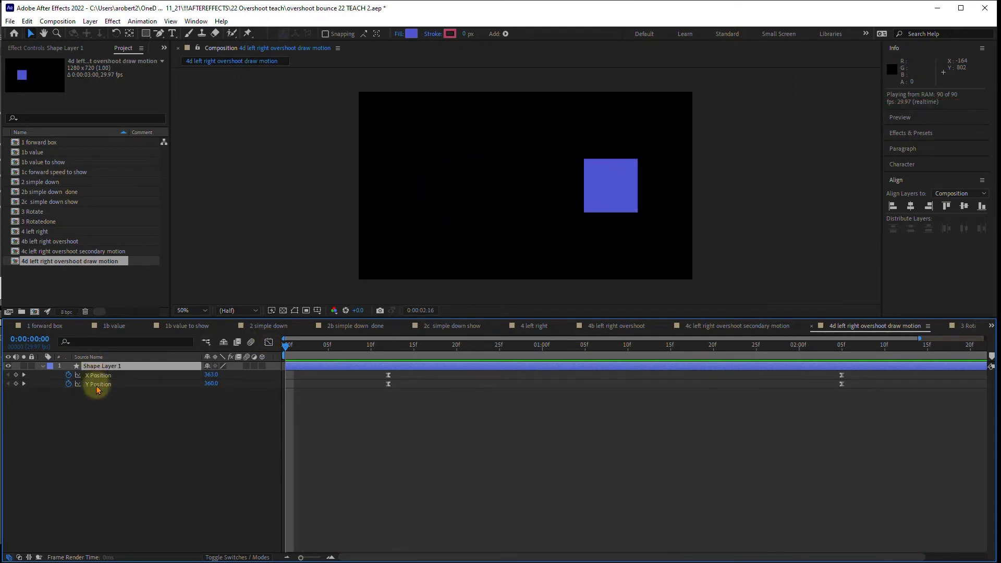
Step: Expand Contents > Path 1 on Shape Layer 1 and set a Path keyframe at 0:00:00:00
{"action": "left_click", "coordinate": [42, 367]}
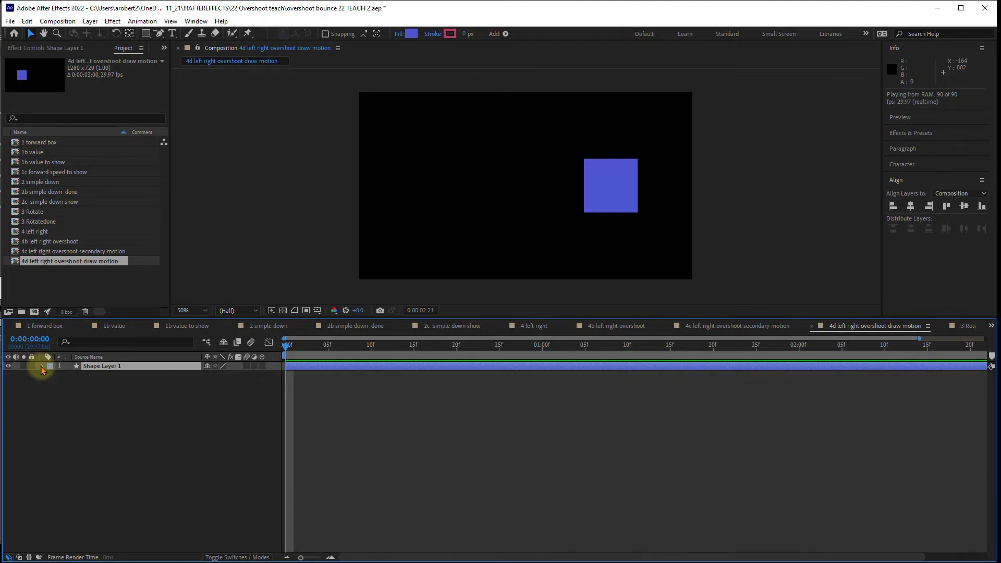
{"action": "left_click", "coordinate": [42, 366]}
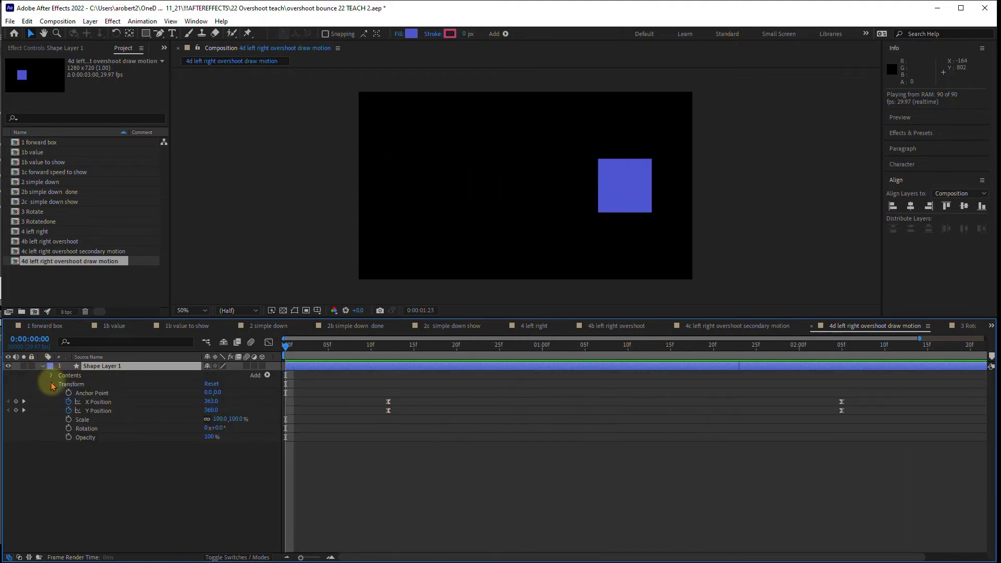
{"action": "left_click", "coordinate": [52, 384]}
{"action": "left_click", "coordinate": [52, 376]}
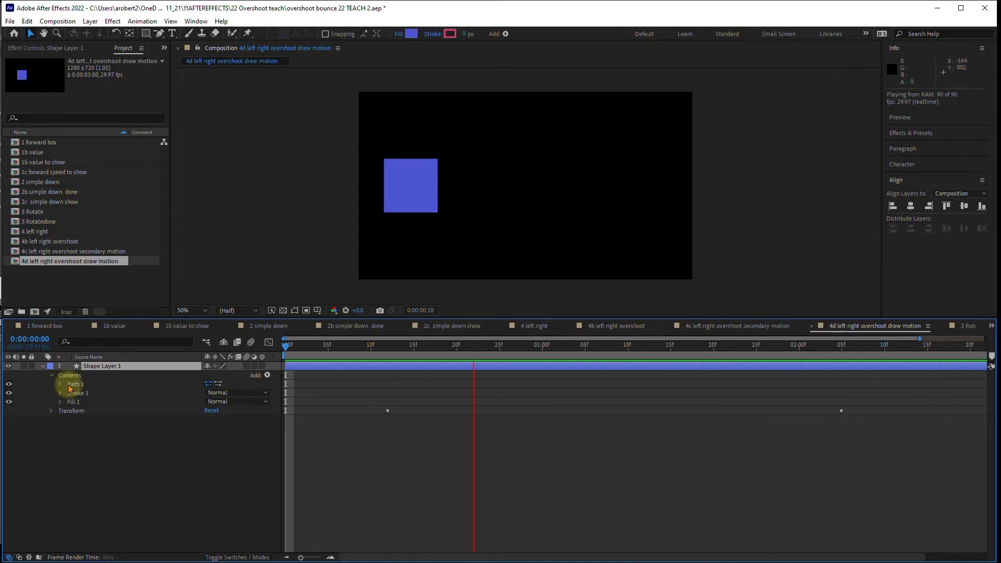
{"action": "left_click", "coordinate": [60, 386]}
{"action": "left_click", "coordinate": [60, 385]}
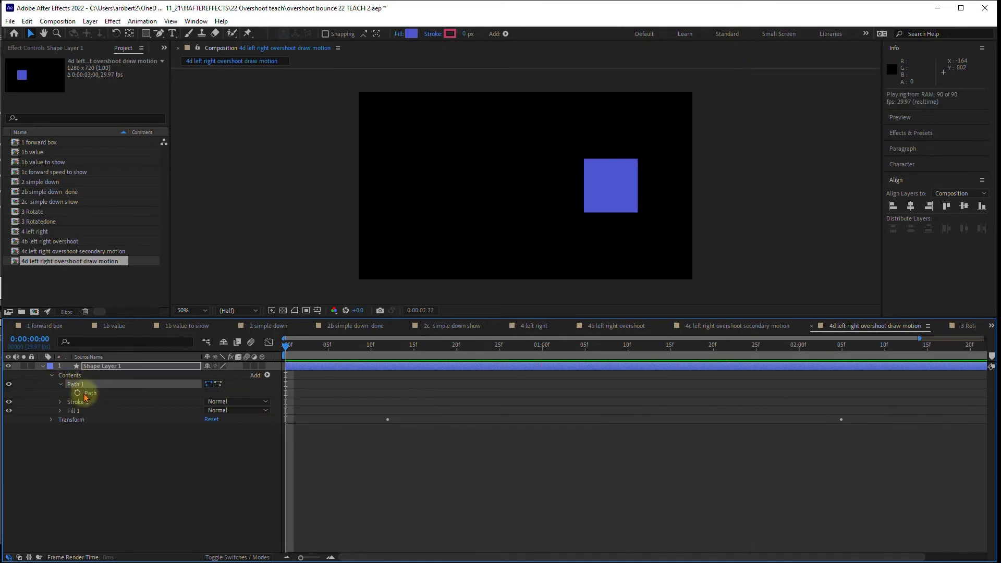
{"action": "left_click", "coordinate": [94, 393]}
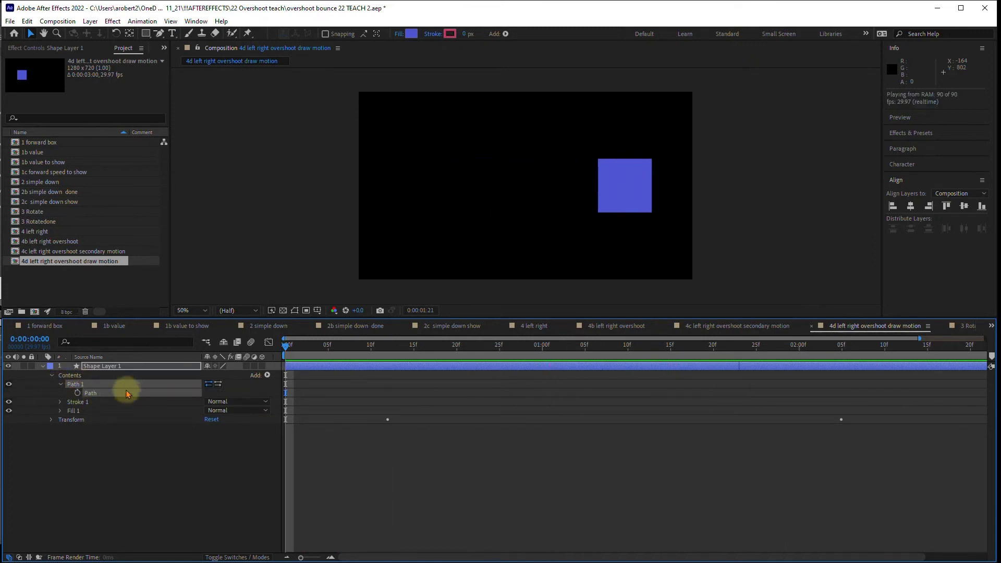
{"action": "key", "text": "space"}
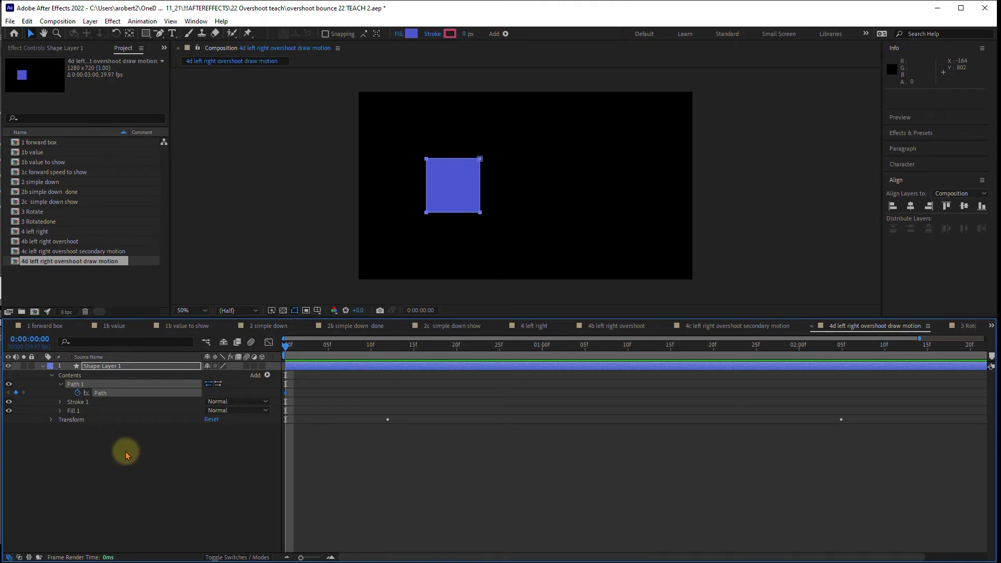
Step: Expand Transform, go to the 0:00:00:12 Position keyframe, and select the X and Y keys
{"action": "left_click", "coordinate": [51, 420]}
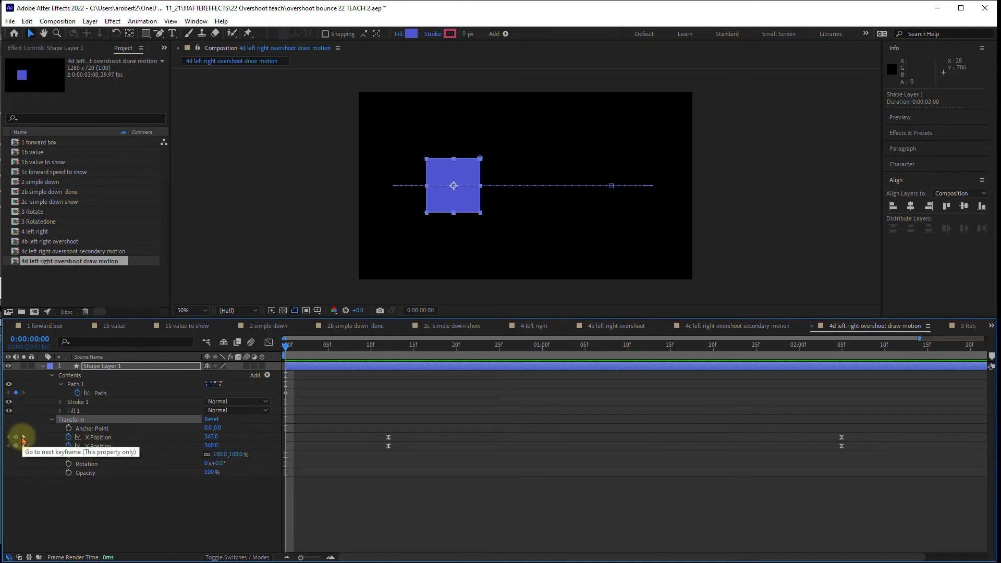
{"action": "left_click", "coordinate": [23, 436]}
{"action": "left_click", "coordinate": [389, 347]}
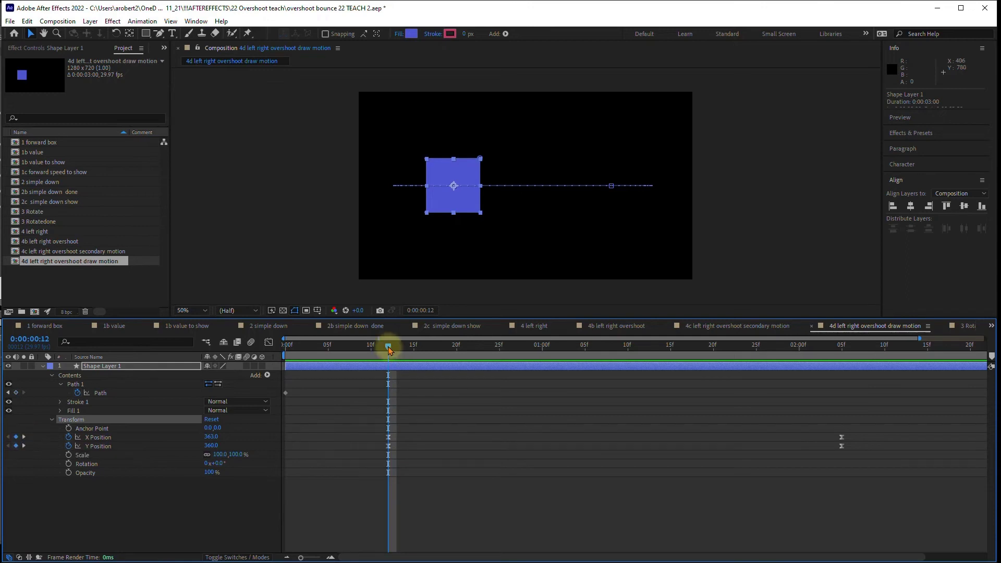
{"action": "mouse_move", "coordinate": [383, 348]}
{"action": "left_mouse_down"}
{"action": "mouse_move", "coordinate": [358, 348]}
{"action": "mouse_move", "coordinate": [459, 350]}
{"action": "mouse_move", "coordinate": [391, 350]}
{"action": "mouse_move", "coordinate": [389, 360]}
{"action": "left_mouse_up"}
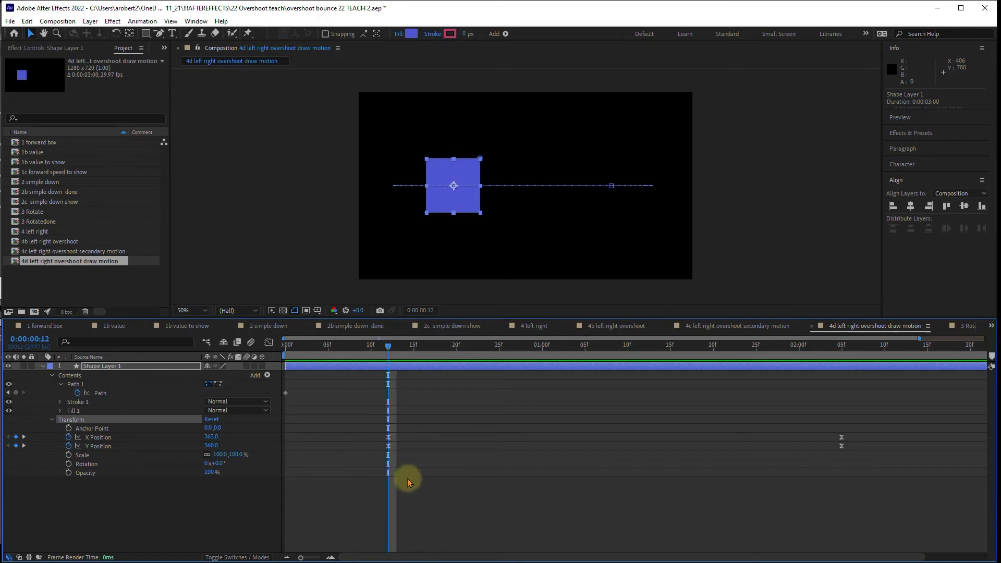
{"action": "left_click", "coordinate": [449, 171]}
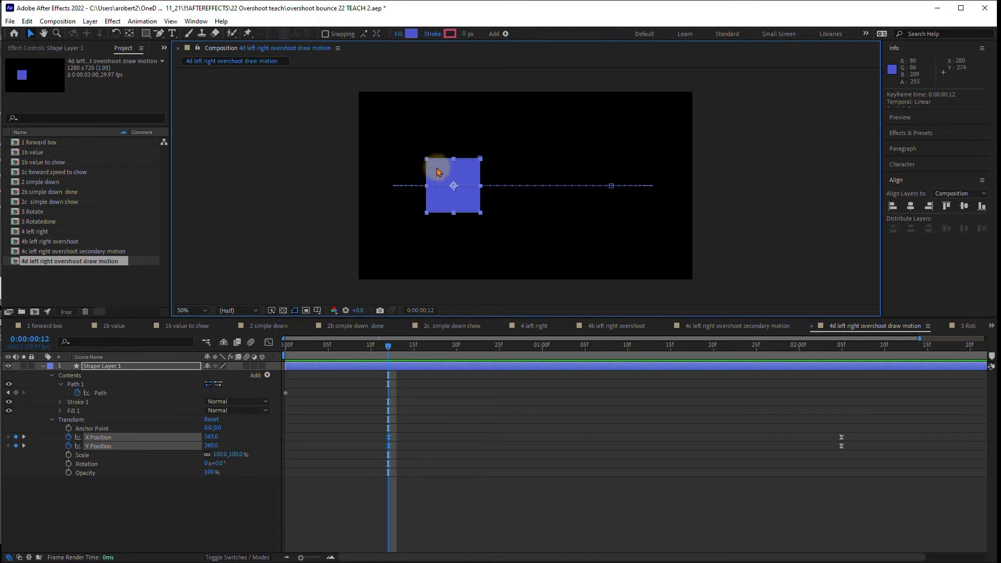
Step: View the square at 100% and drag its top-left corner to the left
{"action": "key", "text": "period"}
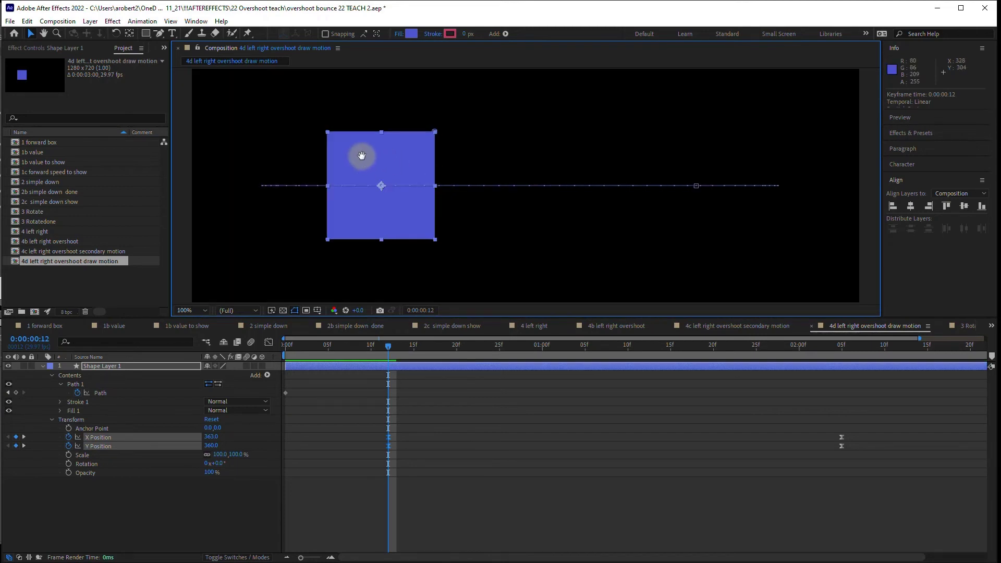
{"action": "left_click_drag", "start_coordinate": [361, 155], "coordinate": [400, 178]}
{"action": "key", "text": "v"}
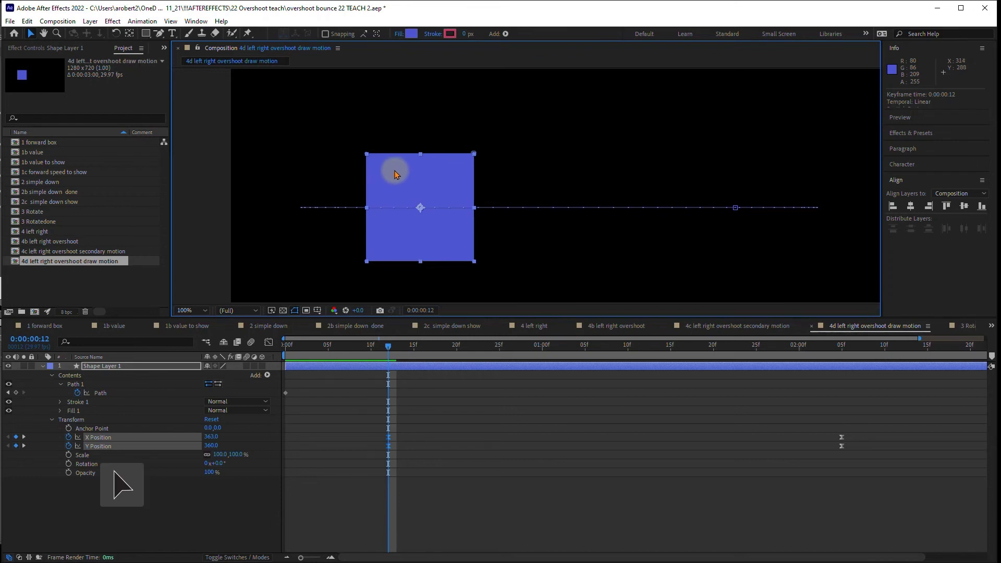
{"action": "key", "text": "ctrl"}
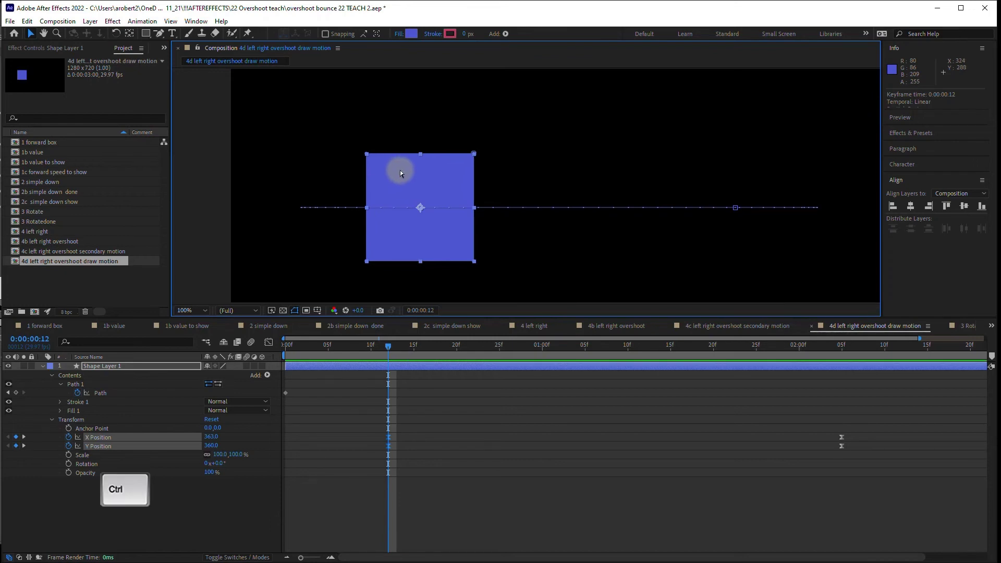
{"action": "left_click", "coordinate": [401, 173], "text": "ctrl"}
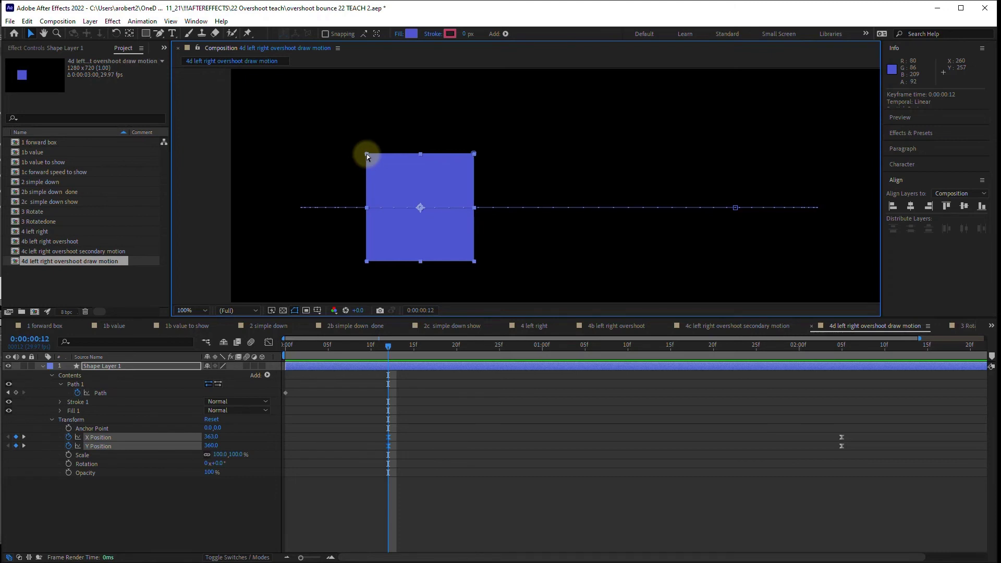
{"action": "left_click_drag", "start_coordinate": [367, 154], "coordinate": [280, 154]}
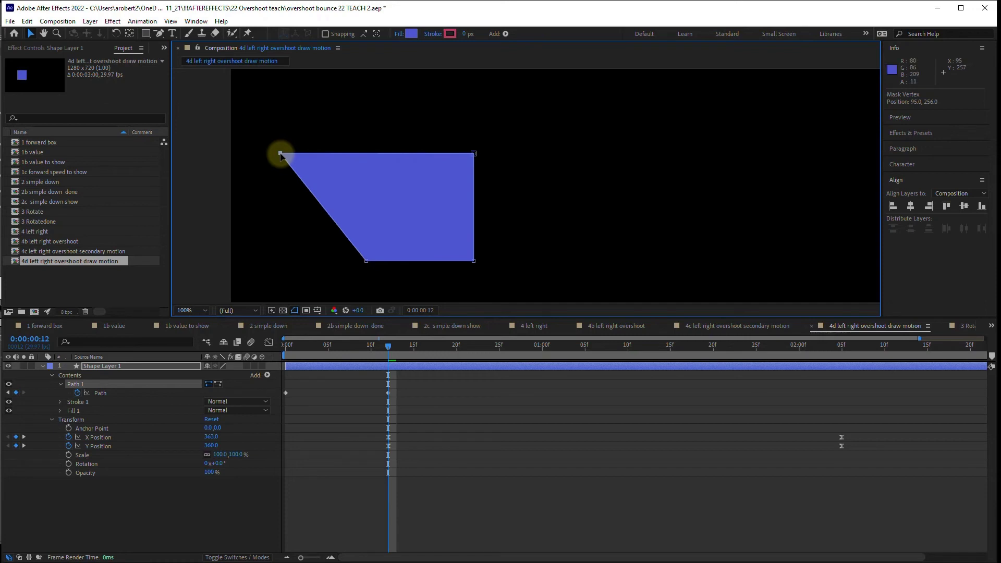
{"action": "left_click", "coordinate": [269, 212]}
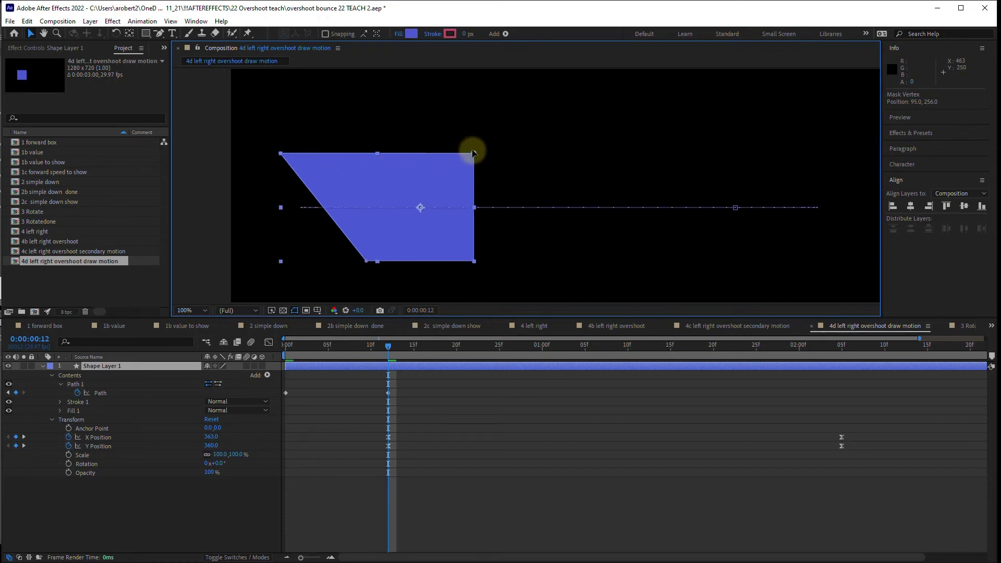
Step: Drag the top-right corner left to complete the left-leaning parallelogram
{"action": "key", "text": "ctrl"}
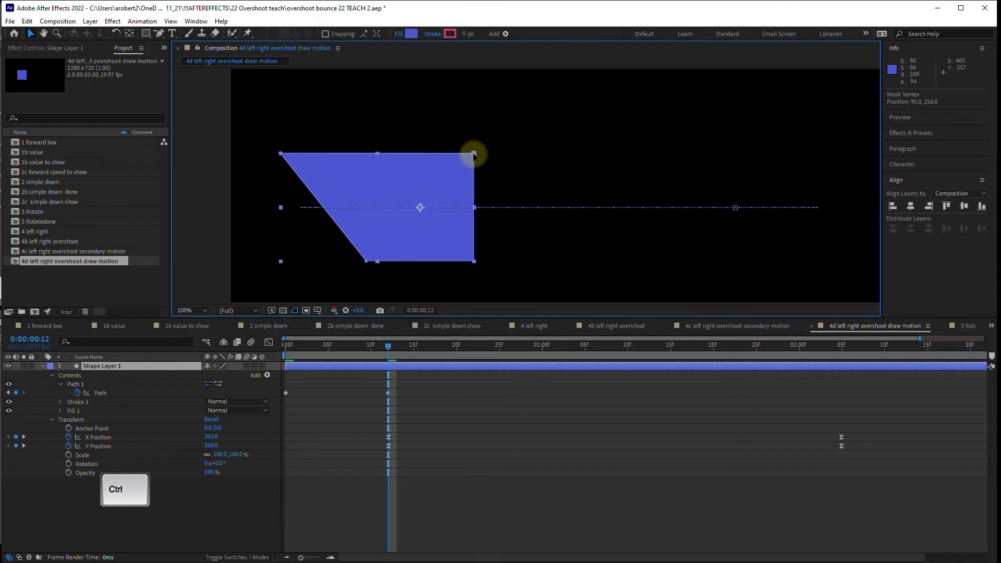
{"action": "left_click", "coordinate": [474, 155], "text": "ctrl"}
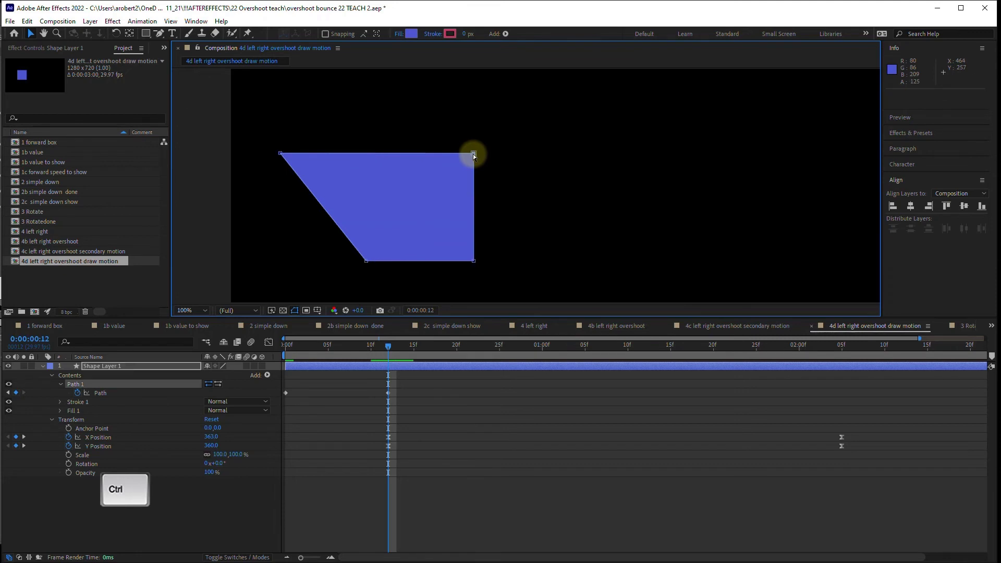
{"action": "left_click_drag", "start_coordinate": [474, 154], "coordinate": [382, 155]}
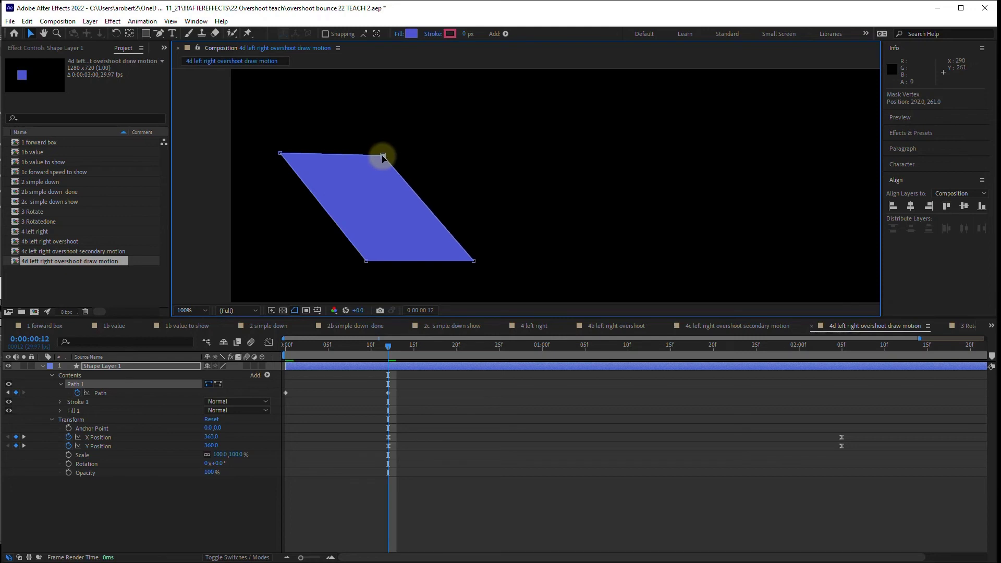
{"action": "scroll", "coordinate": [349, 238], "scroll_direction": "down", "scroll_amount": 4}
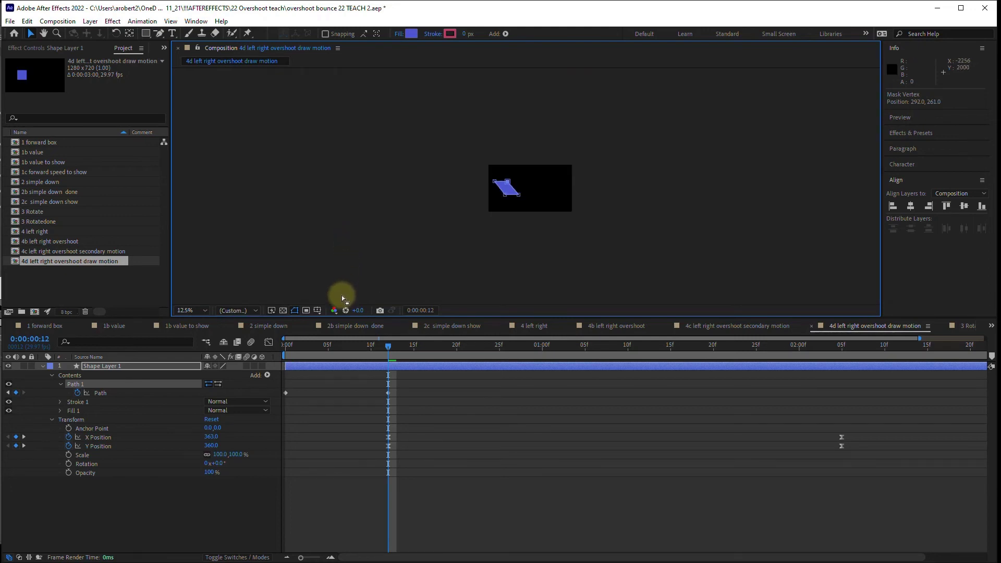
{"action": "key", "text": "Home"}
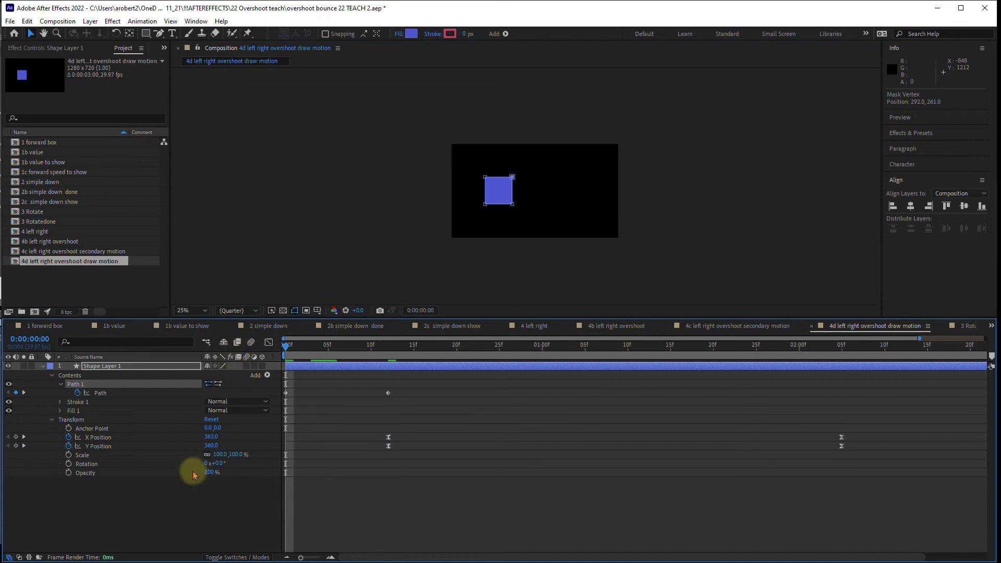
{"action": "key", "text": "space"}
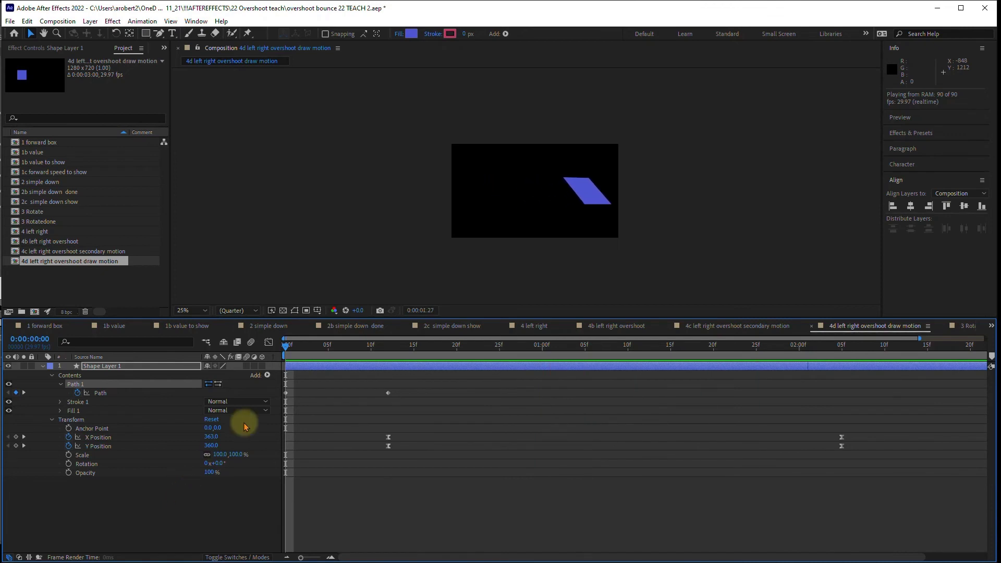
{"action": "left_click", "coordinate": [286, 346]}
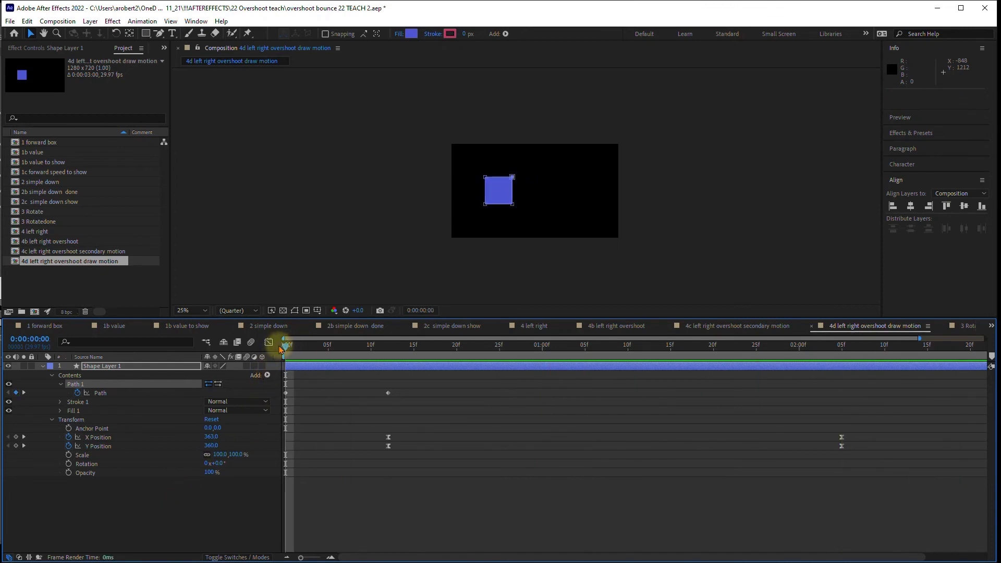
{"action": "left_click_drag", "start_coordinate": [286, 349], "coordinate": [384, 339]}
{"action": "left_click", "coordinate": [388, 393]}
{"action": "key", "text": "space"}
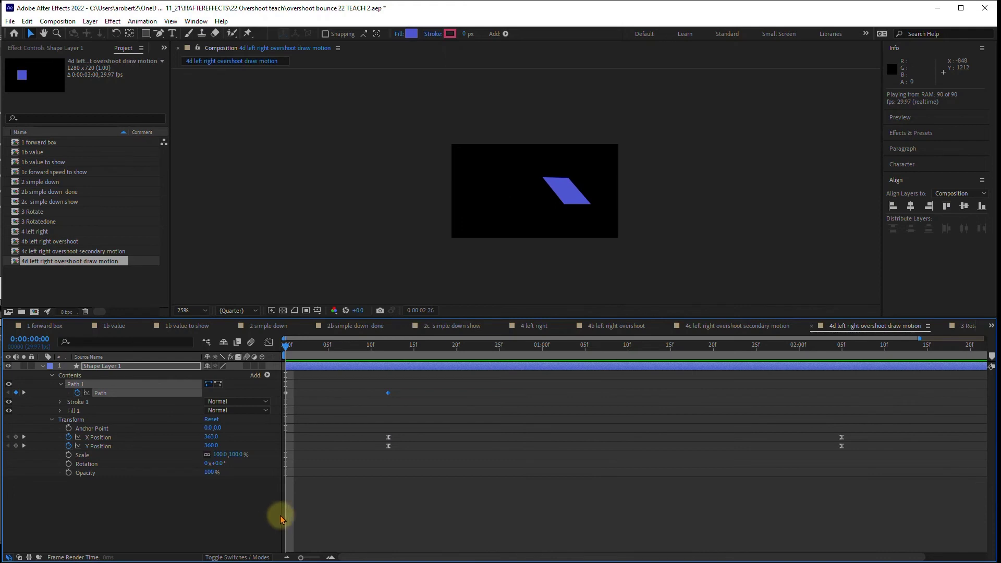
Step: Go to the final keyframe at 0:00:02:05 and drag the square's top-right corner right
{"action": "key", "text": "space"}
{"action": "left_click", "coordinate": [23, 438]}
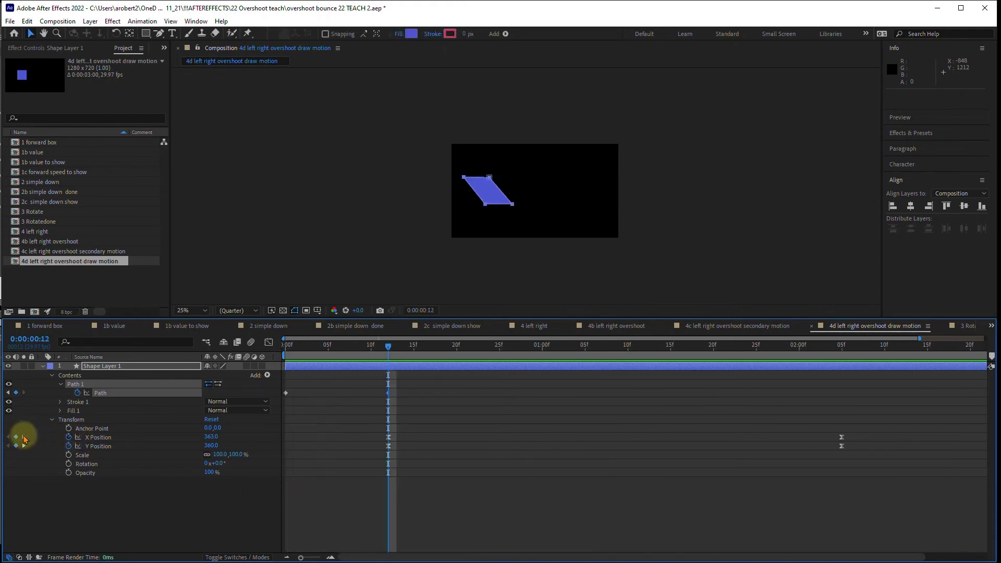
{"action": "left_click", "coordinate": [23, 438]}
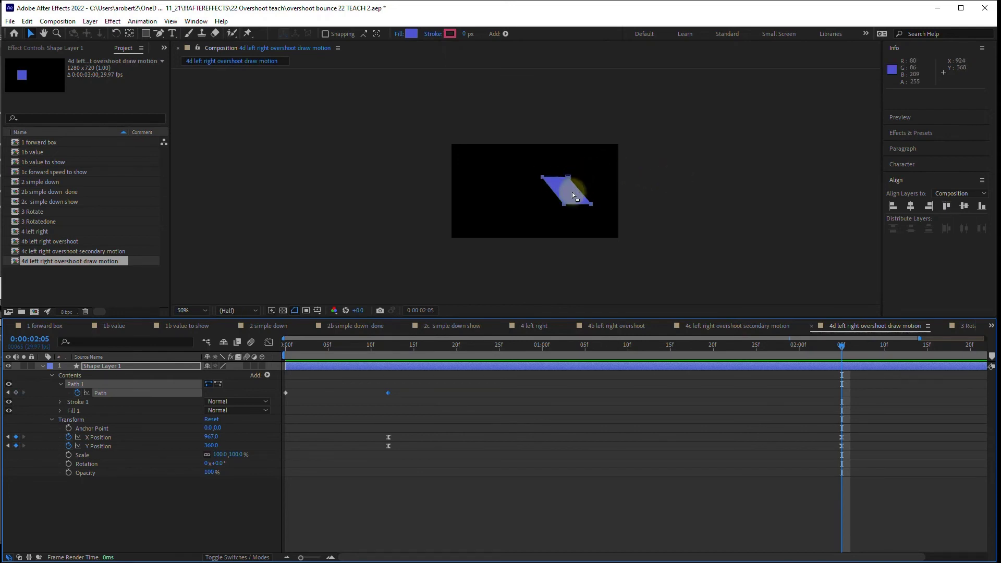
{"action": "key", "text": "slash"}
{"action": "left_click", "coordinate": [674, 195]}
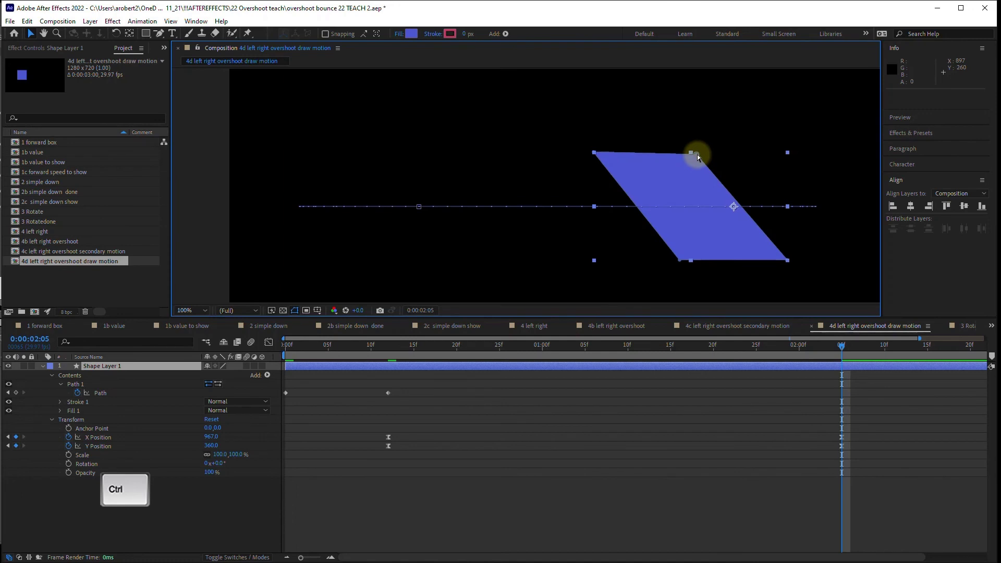
{"action": "left_click_drag", "start_coordinate": [697, 156], "coordinate": [859, 152]}
Step: Drag the top-left corner right to finish the opposite skew, then zoom the view to 25%
{"action": "left_click", "coordinate": [590, 146]}
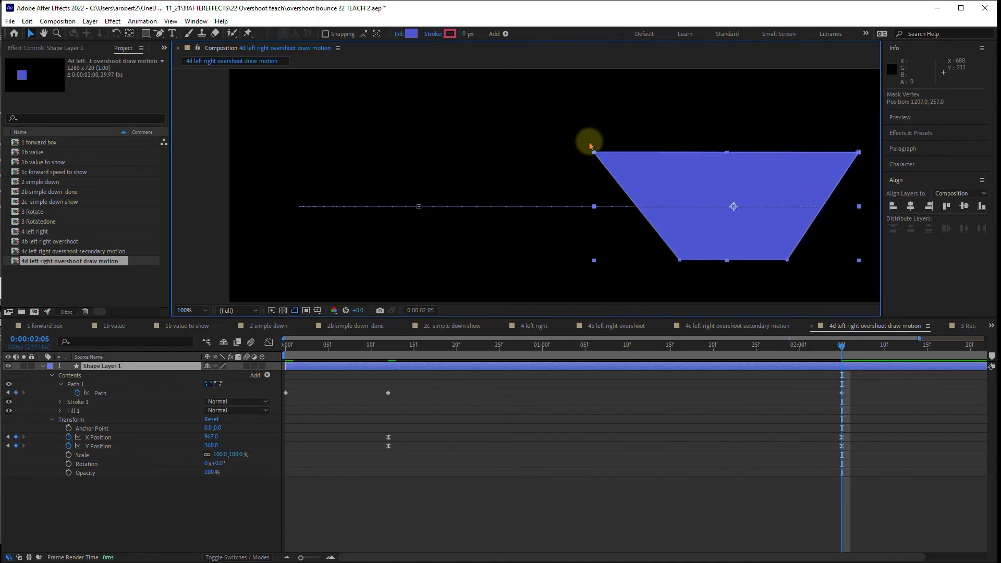
{"action": "left_click", "coordinate": [595, 154]}
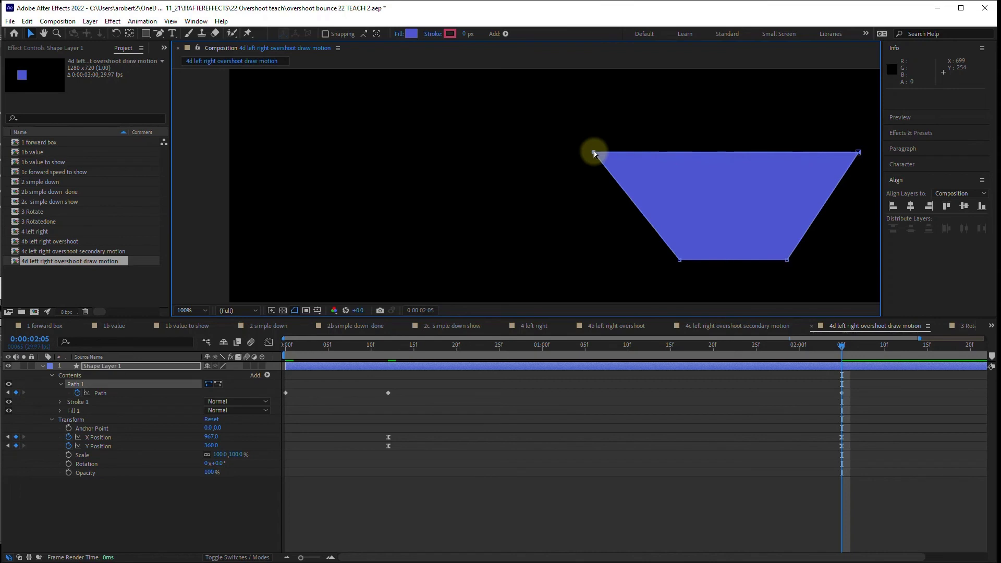
{"action": "left_click_drag", "start_coordinate": [594, 154], "coordinate": [760, 157]}
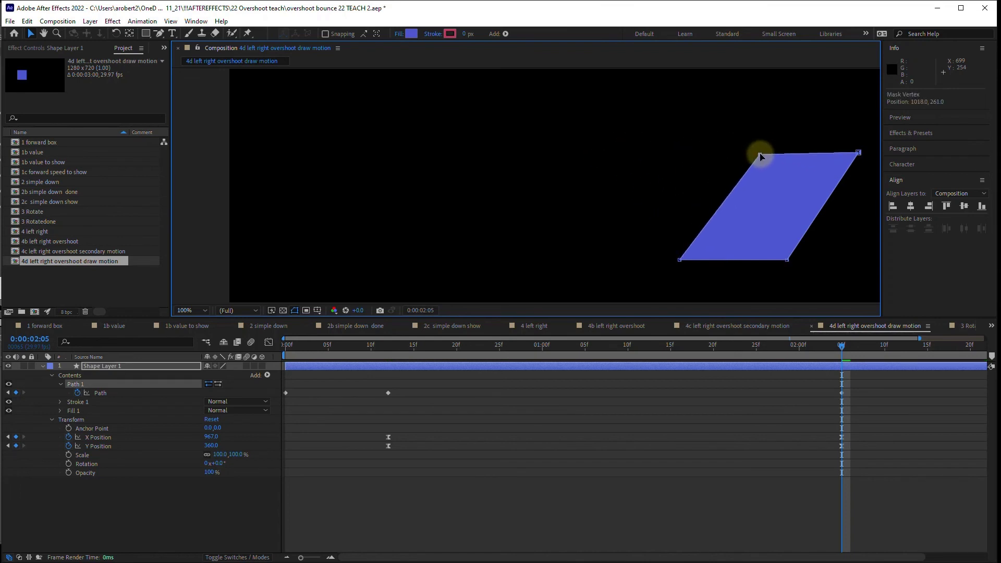
{"action": "scroll", "coordinate": [492, 190], "scroll_direction": "down", "scroll_amount": 6}
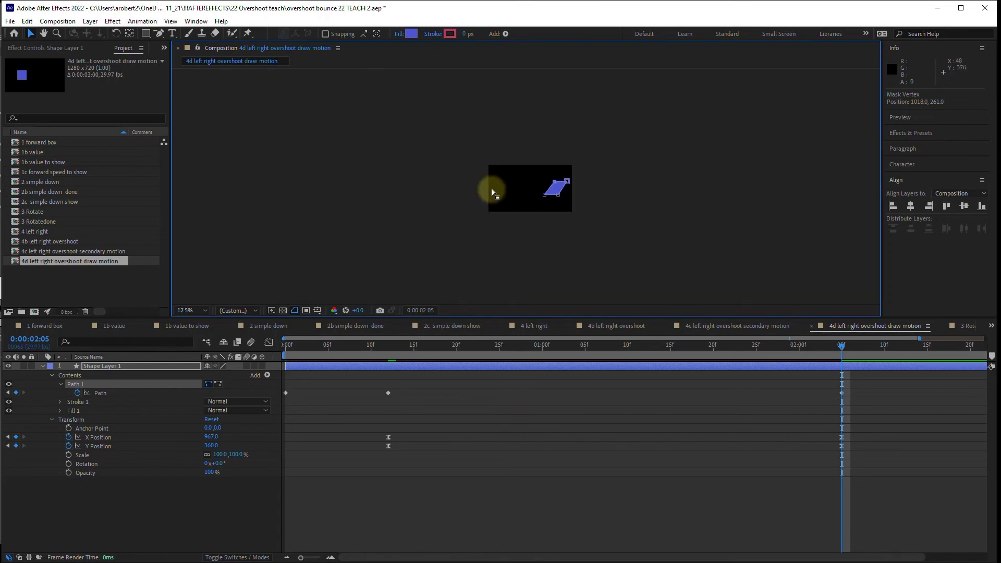
{"action": "key", "text": "."}
Step: Preview from the start, then copy the starting square Path keyframe at frame 0
{"action": "left_click", "coordinate": [288, 346]}
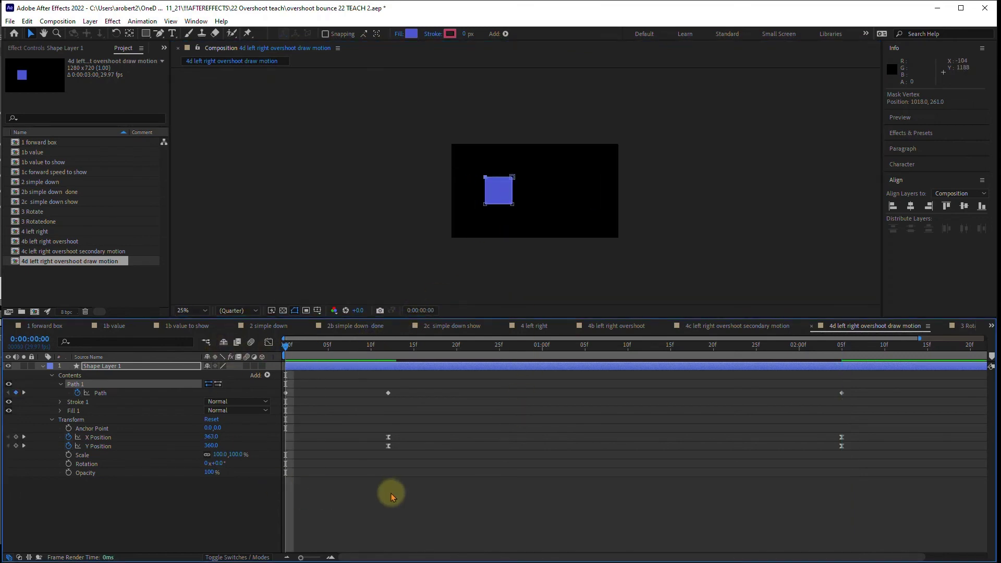
{"action": "key", "text": "space"}
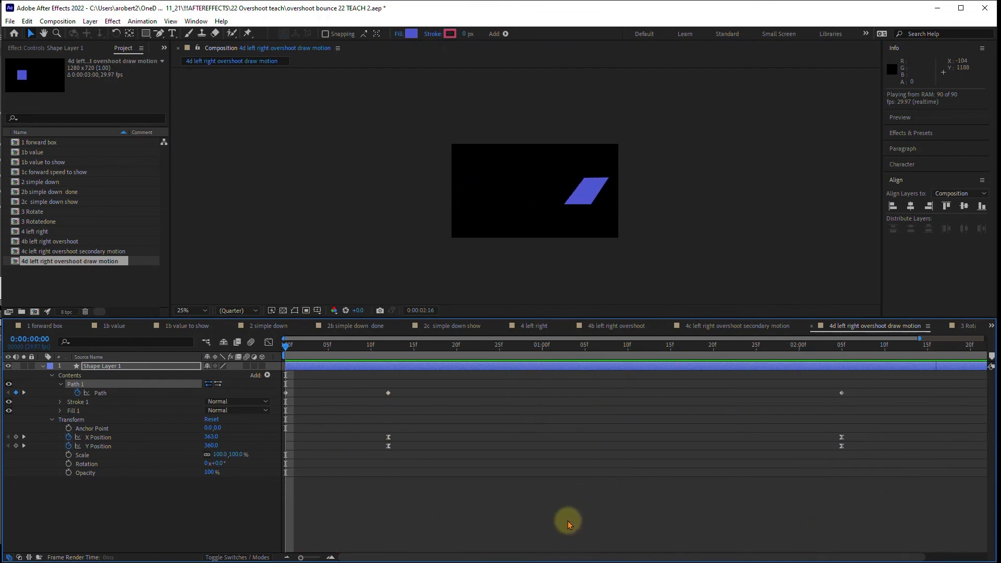
{"action": "key", "text": "space"}
{"action": "key", "text": "Page_Down"}
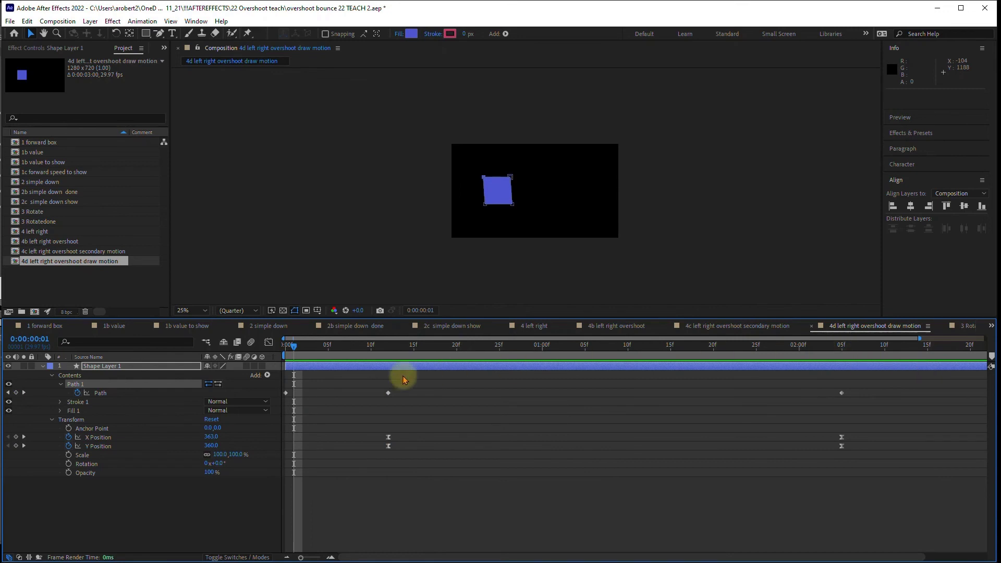
{"action": "left_click", "coordinate": [285, 393]}
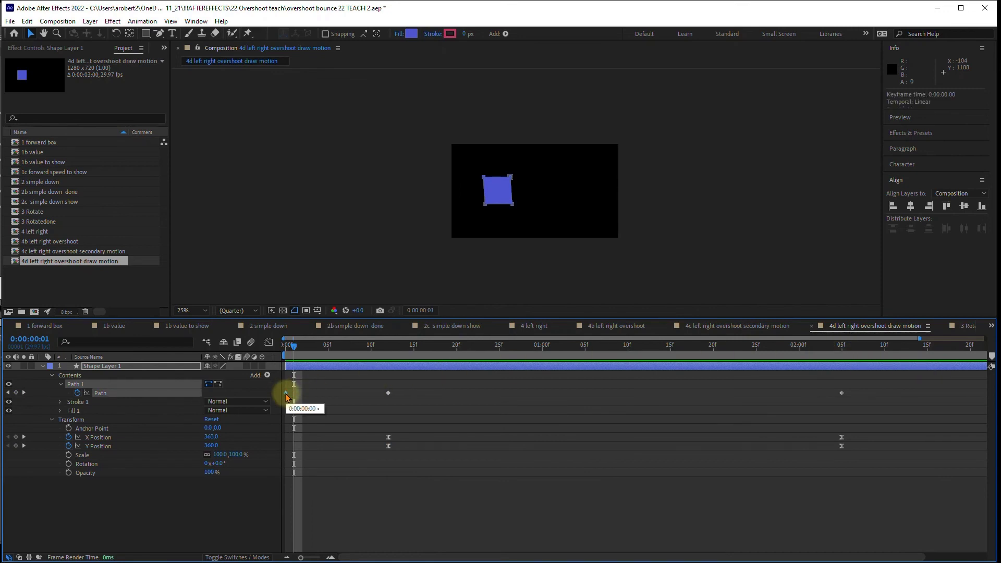
{"action": "left_click_drag", "start_coordinate": [294, 348], "coordinate": [272, 346]}
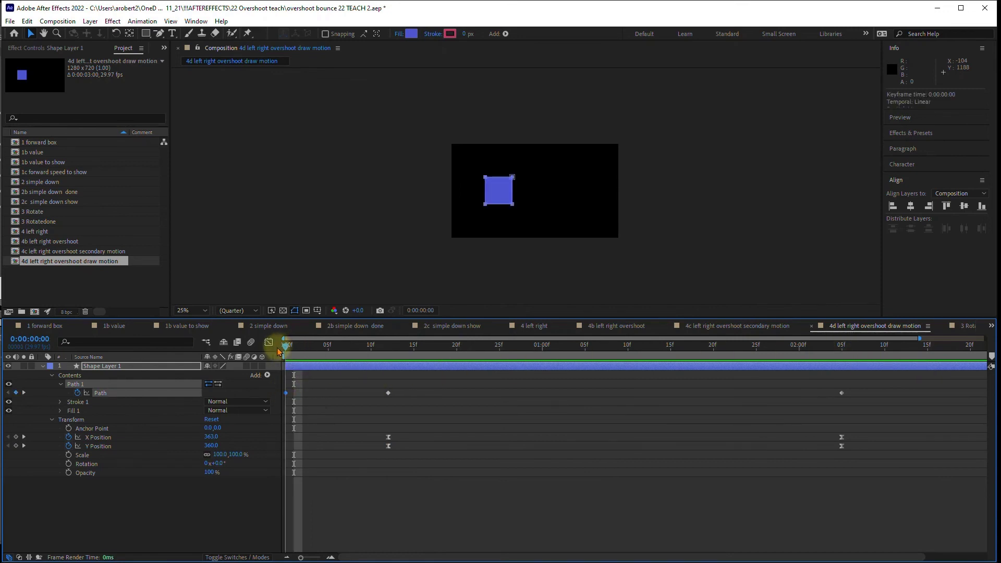
{"action": "left_click", "coordinate": [285, 394]}
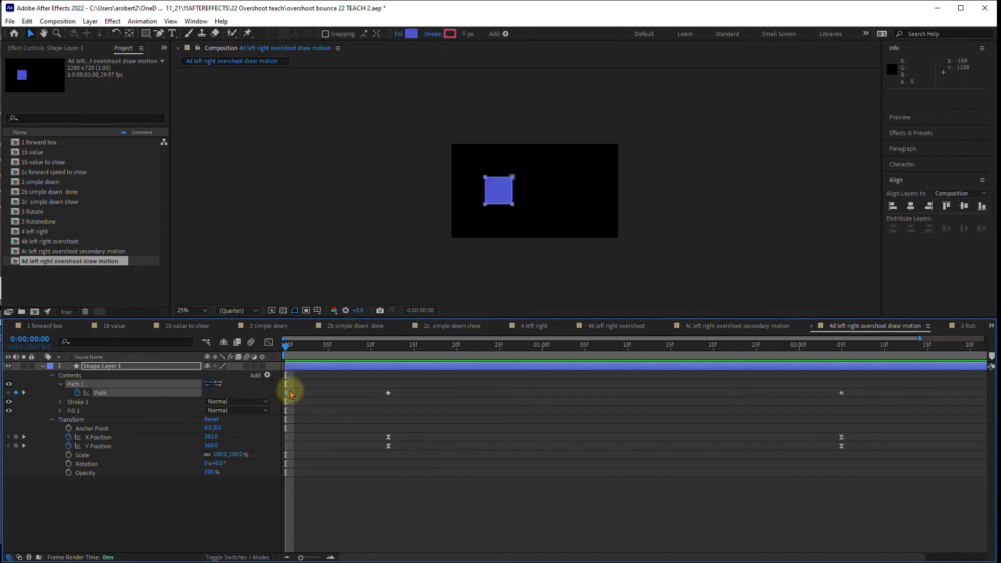
{"action": "key", "text": "ctrl+c"}
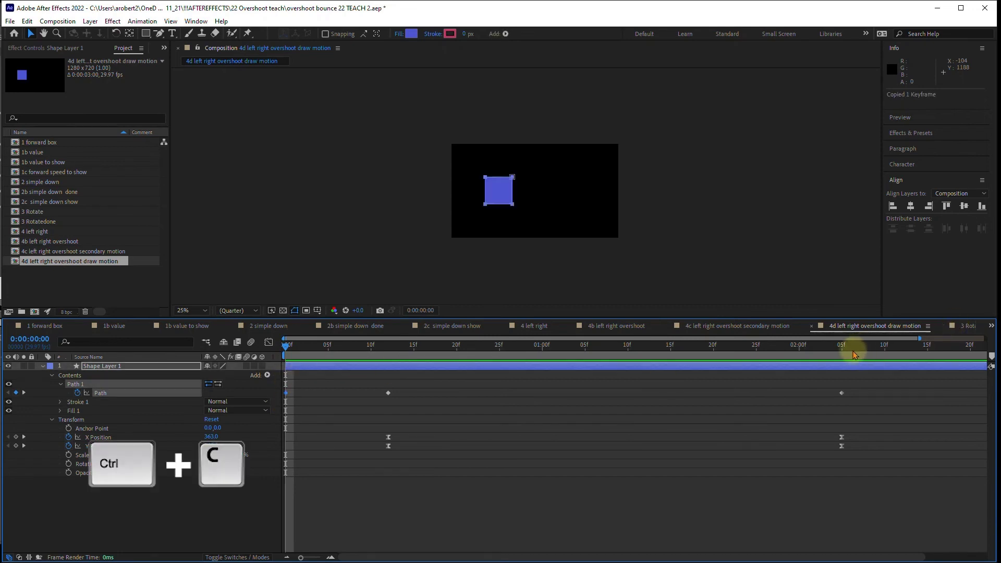
Step: Shift the skewed Path keyframe a few frames earlier, paste the square path at 2:05, and preview
{"action": "mouse_move", "coordinate": [854, 354]}
{"action": "left_mouse_down"}
{"action": "mouse_move", "coordinate": [876, 355]}
{"action": "mouse_move", "coordinate": [825, 357]}
{"action": "mouse_move", "coordinate": [841, 356]}
{"action": "left_mouse_up"}
{"action": "left_click", "coordinate": [845, 367]}
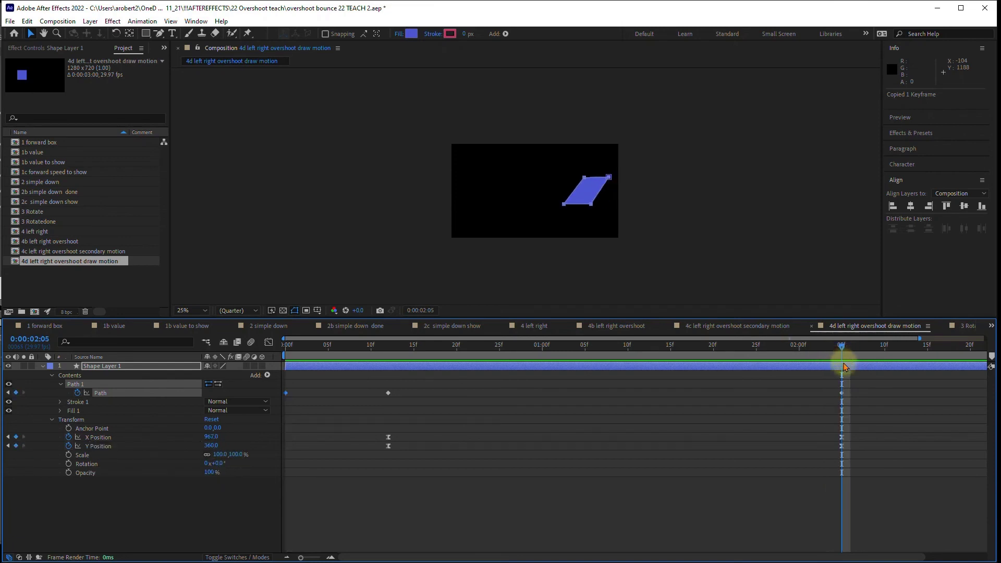
{"action": "left_click_drag", "start_coordinate": [841, 397], "coordinate": [813, 397]}
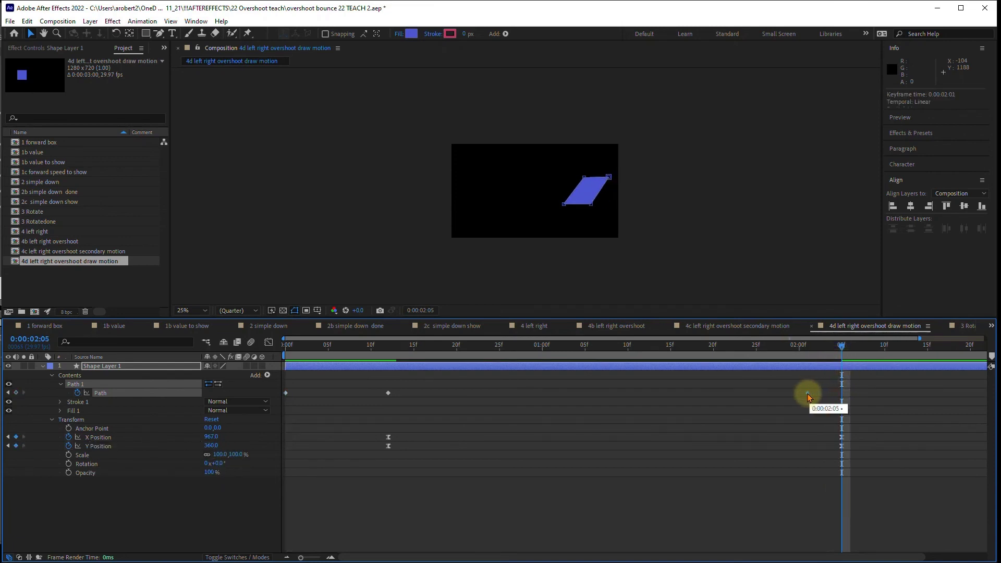
{"action": "key", "text": "ctrl+v"}
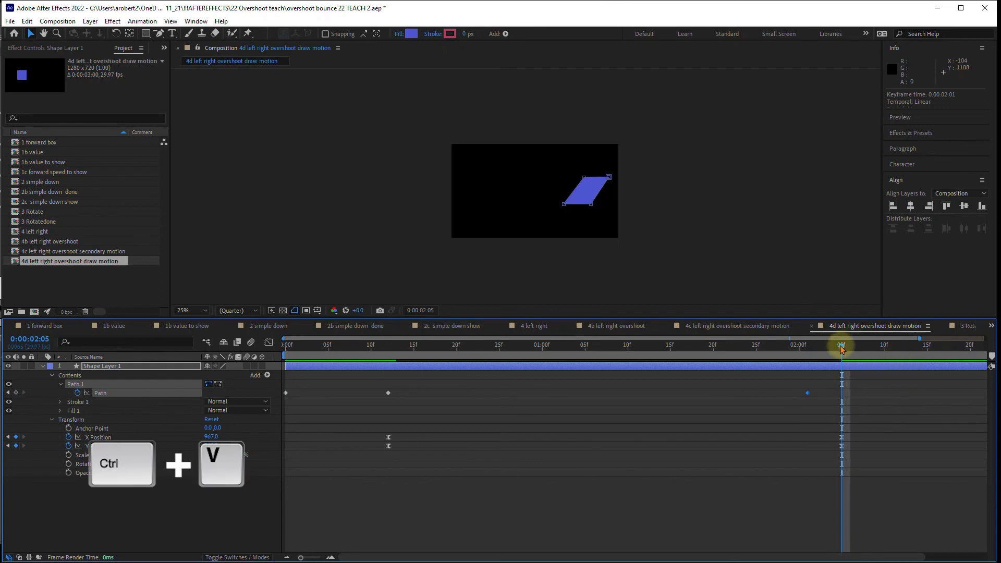
{"action": "key", "text": "ctrl+v"}
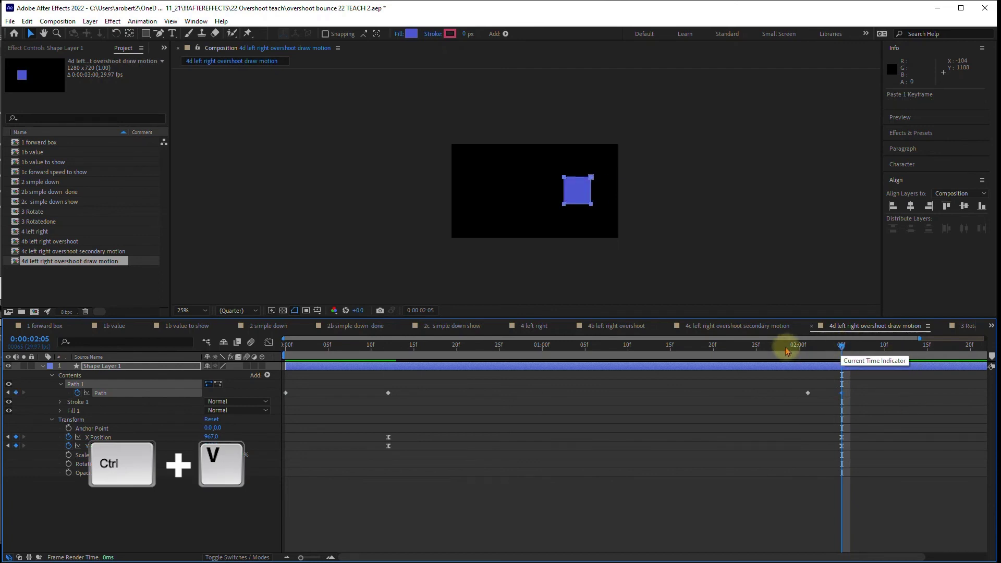
{"action": "left_click", "coordinate": [697, 345]}
{"action": "key", "text": "space"}
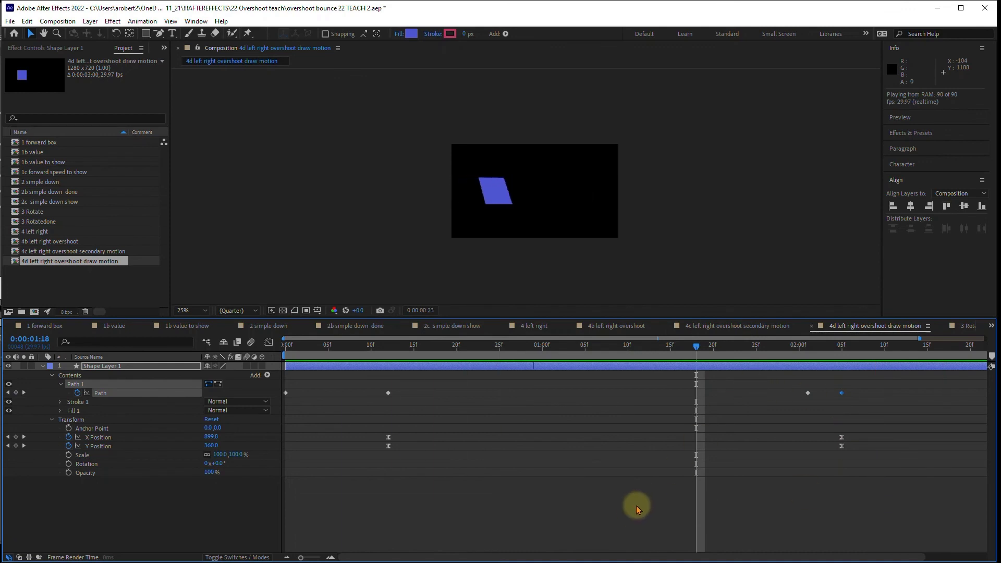
Step: Move the first square Path keyframe to 0:00:00:07, then scrub and preview the delayed skew
{"action": "left_click", "coordinate": [317, 349]}
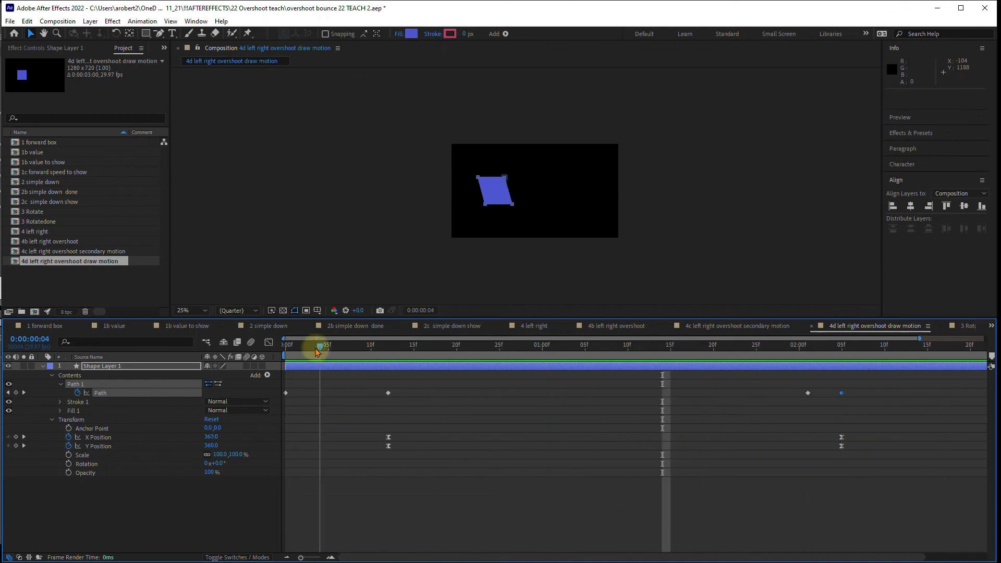
{"action": "left_click_drag", "start_coordinate": [317, 348], "coordinate": [273, 351]}
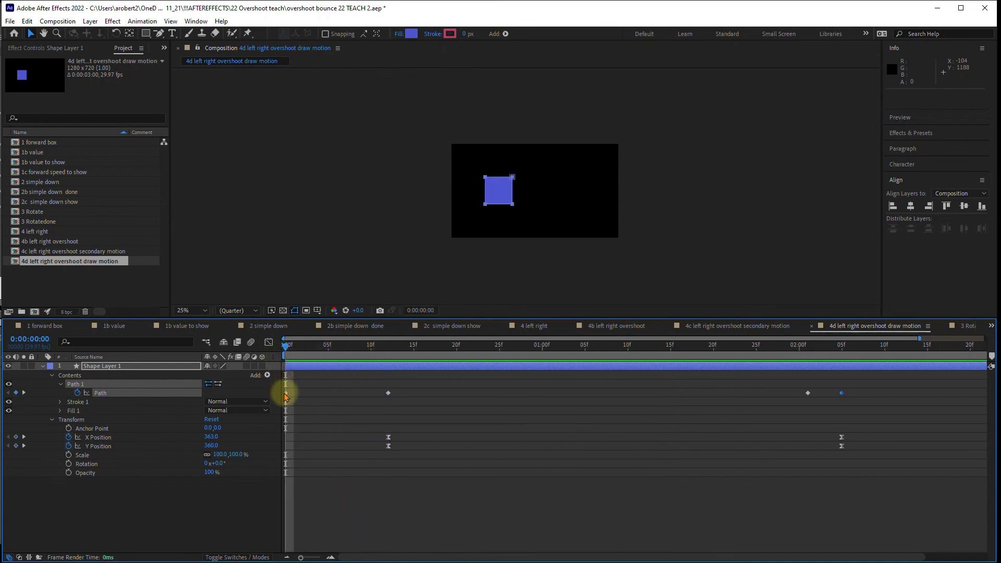
{"action": "left_click_drag", "start_coordinate": [302, 396], "coordinate": [345, 398]}
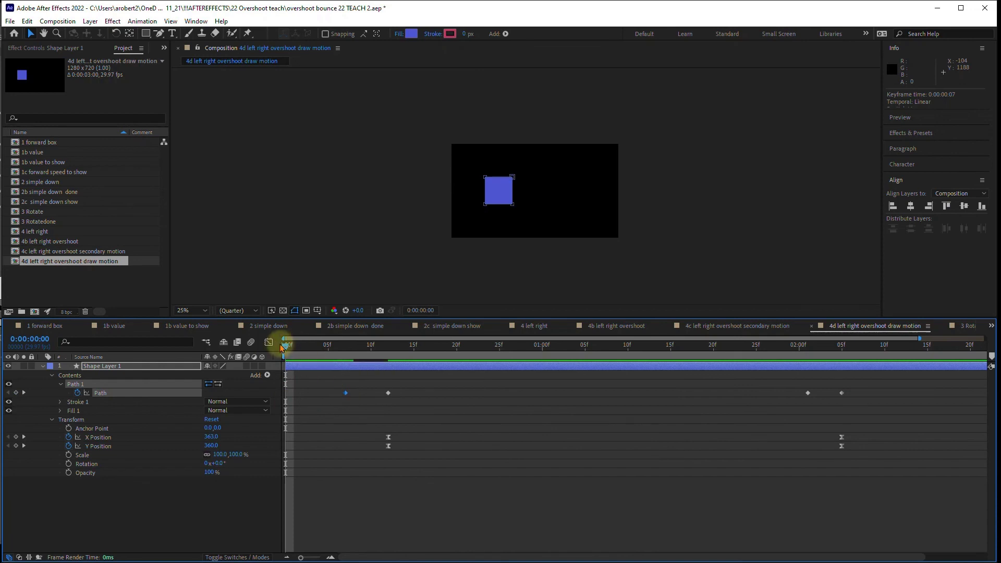
{"action": "left_click_drag", "start_coordinate": [292, 348], "coordinate": [391, 372]}
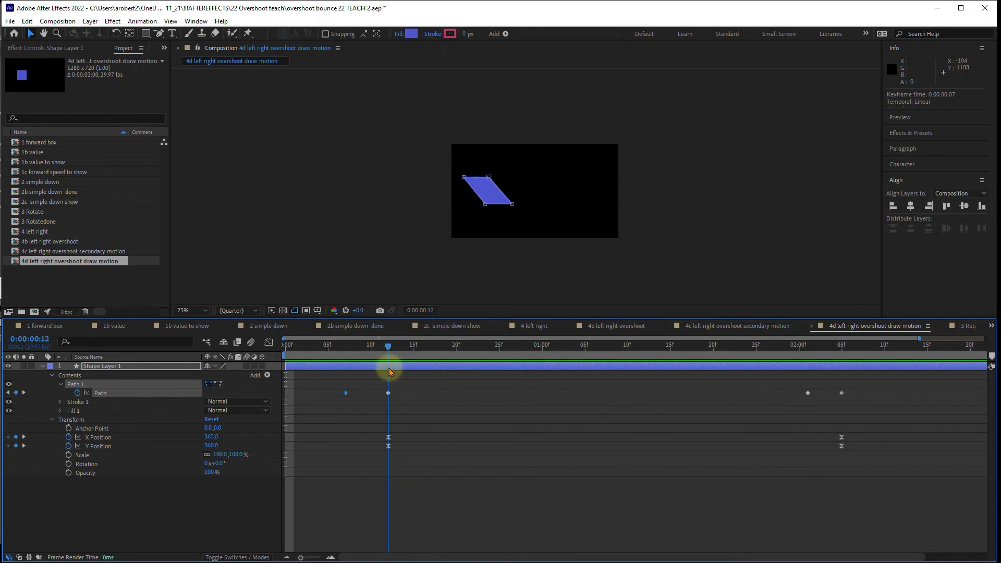
{"action": "key", "text": "space"}
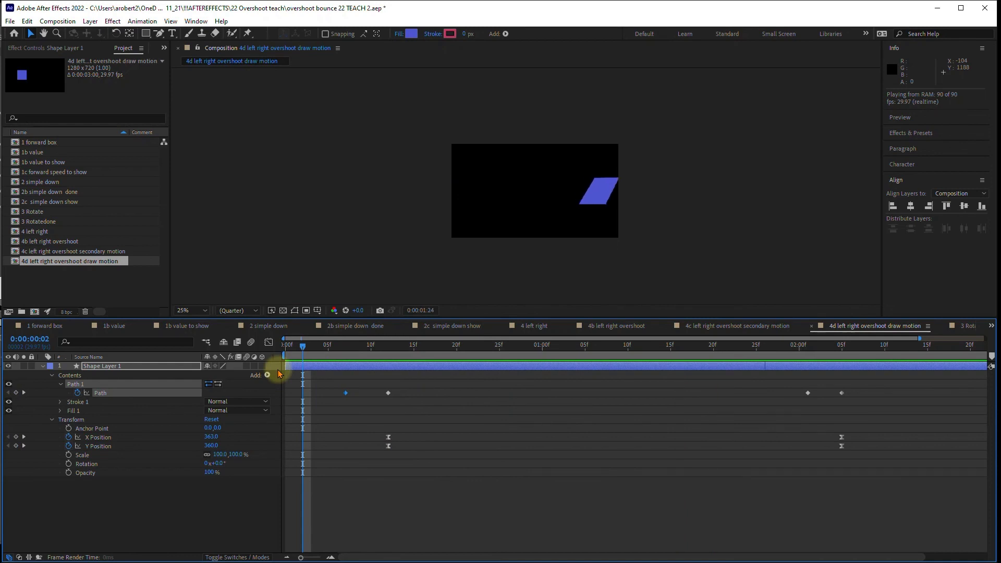
Step: Apply Easy Ease to the Path and X/Y Position keyframes at 0:00:00:12, then preview from the start
{"action": "key", "text": "space"}
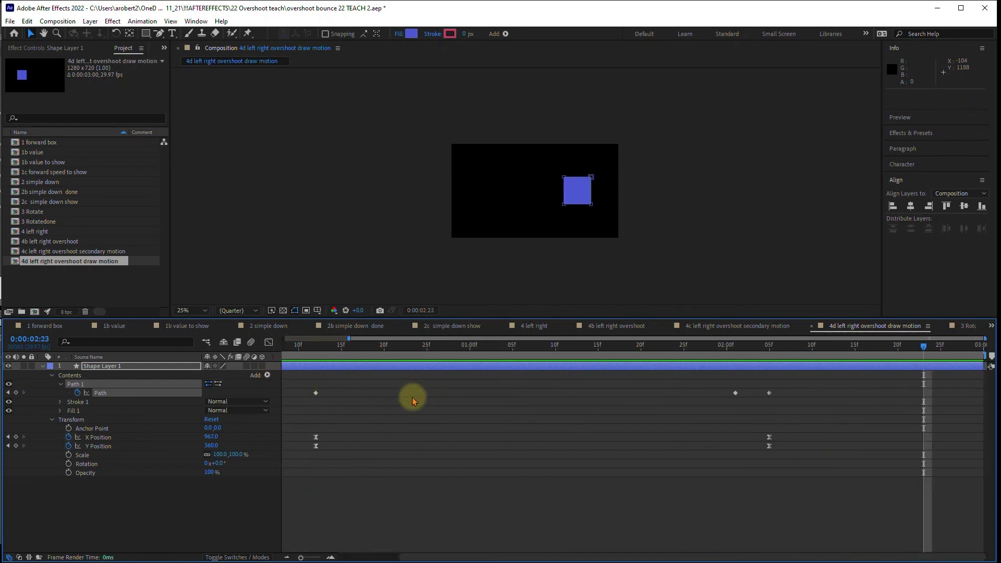
{"action": "left_click", "coordinate": [412, 400]}
{"action": "left_click", "coordinate": [379, 393]}
{"action": "right_click", "coordinate": [378, 393]}
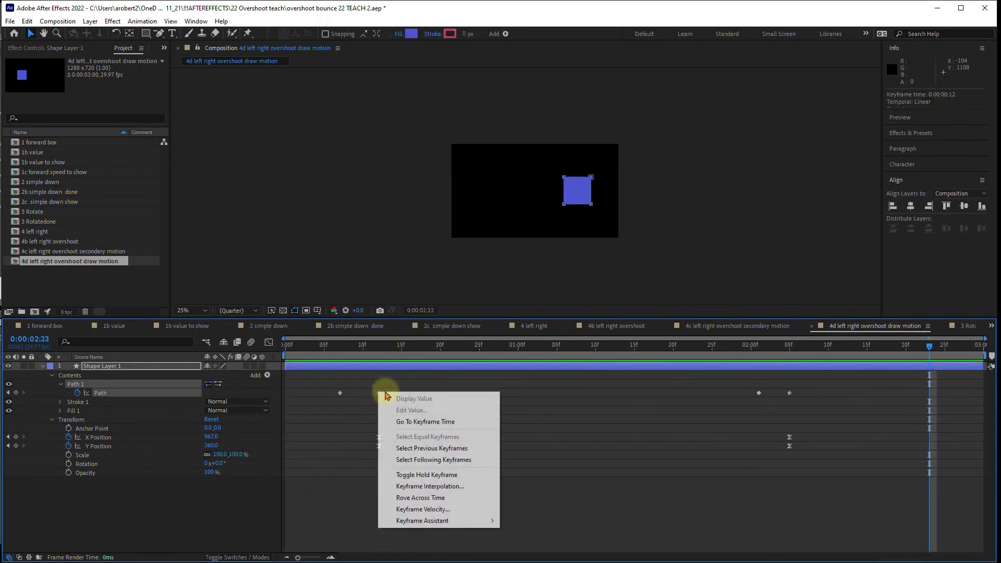
{"action": "mouse_move", "coordinate": [440, 521]}
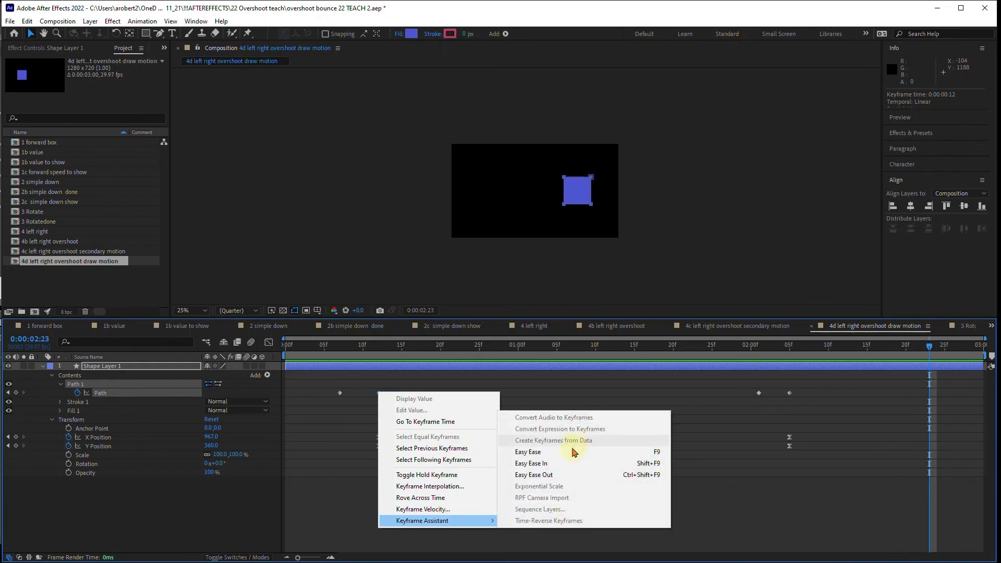
{"action": "left_click", "coordinate": [552, 452]}
{"action": "left_click_drag", "start_coordinate": [322, 351], "coordinate": [271, 344]}
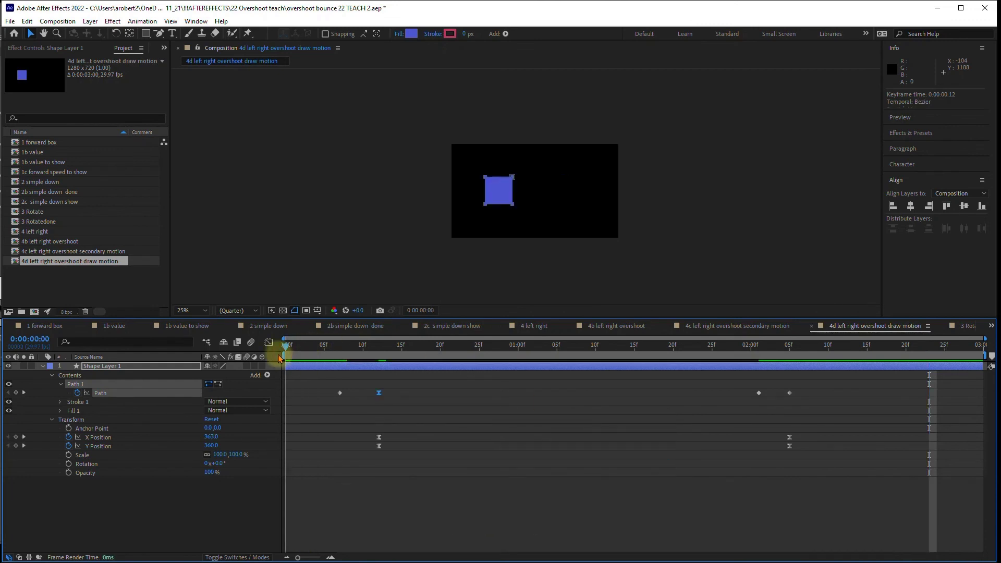
{"action": "key", "text": "space"}
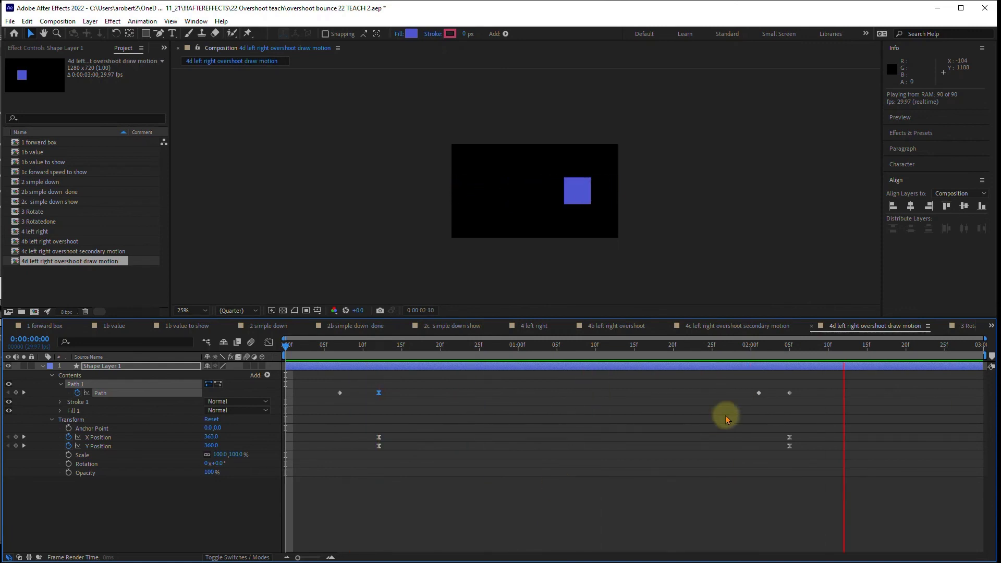
Step: Switch to the '4c left right overshoot secondary motion' comp and play its slanted-box animation
{"action": "left_click", "coordinate": [739, 326]}
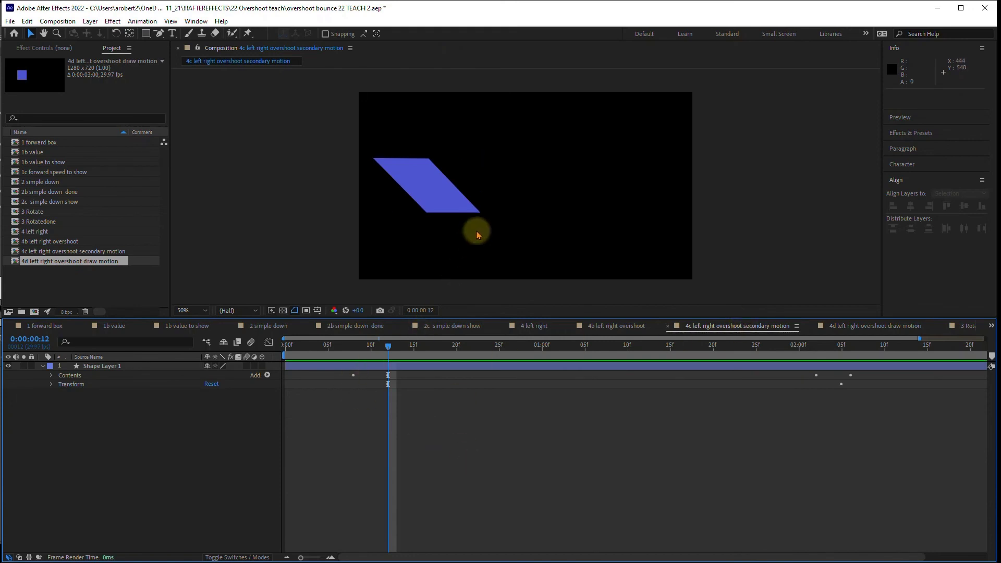
{"action": "key", "text": "space"}
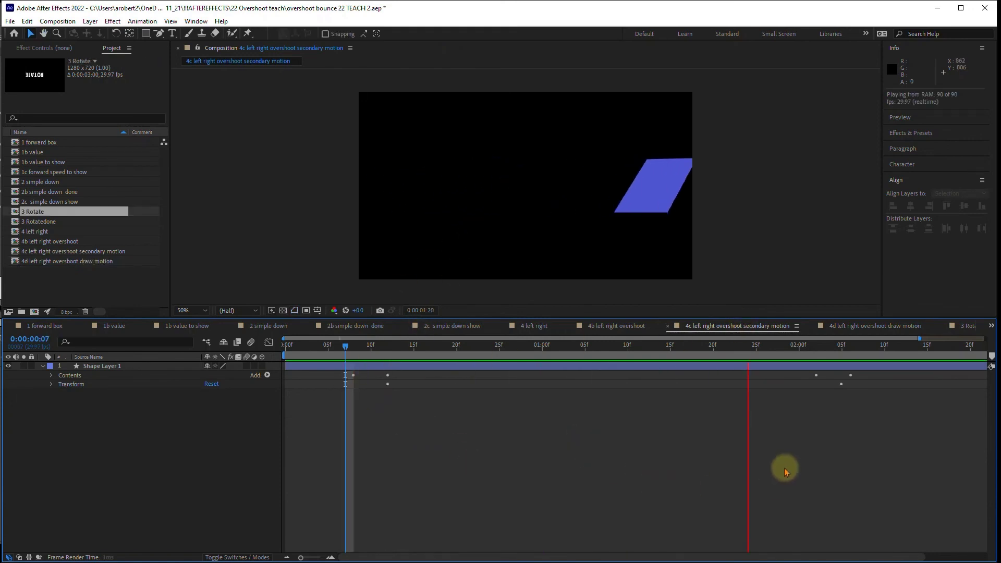